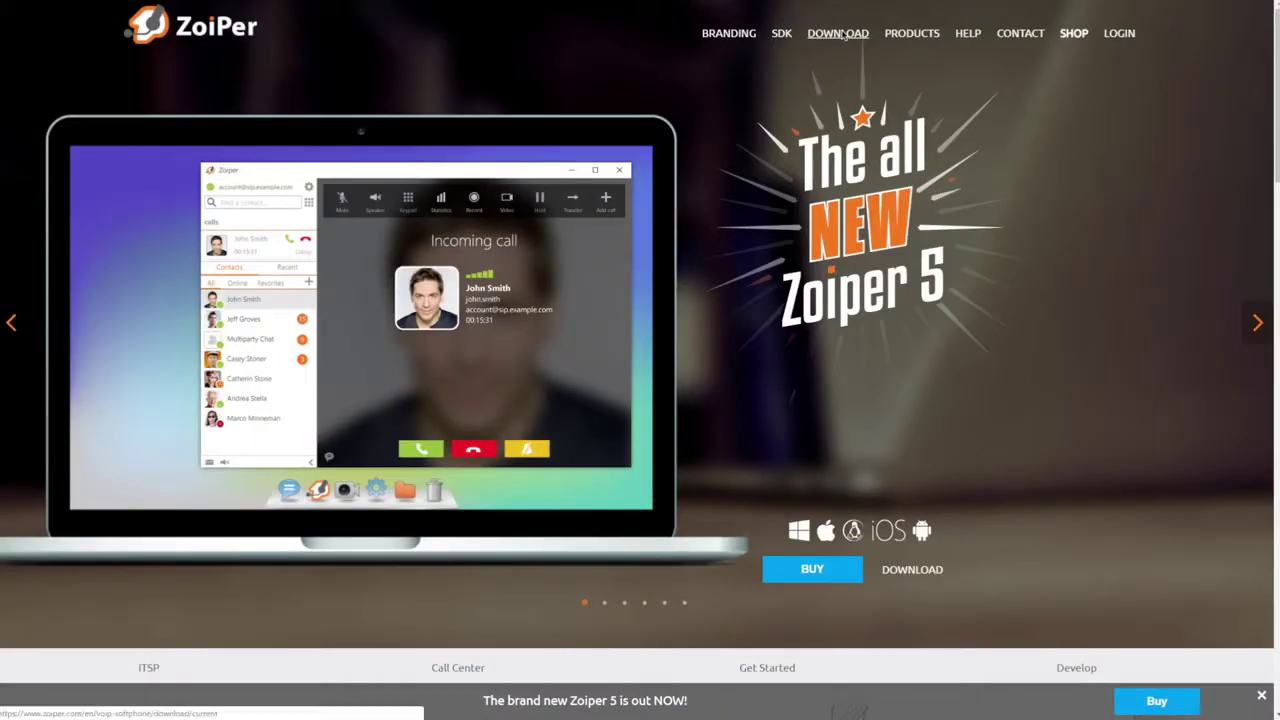
# Download the Free edition of Zoiper 5 for Windows from the Zoiper website
pyautogui.click(838, 33)
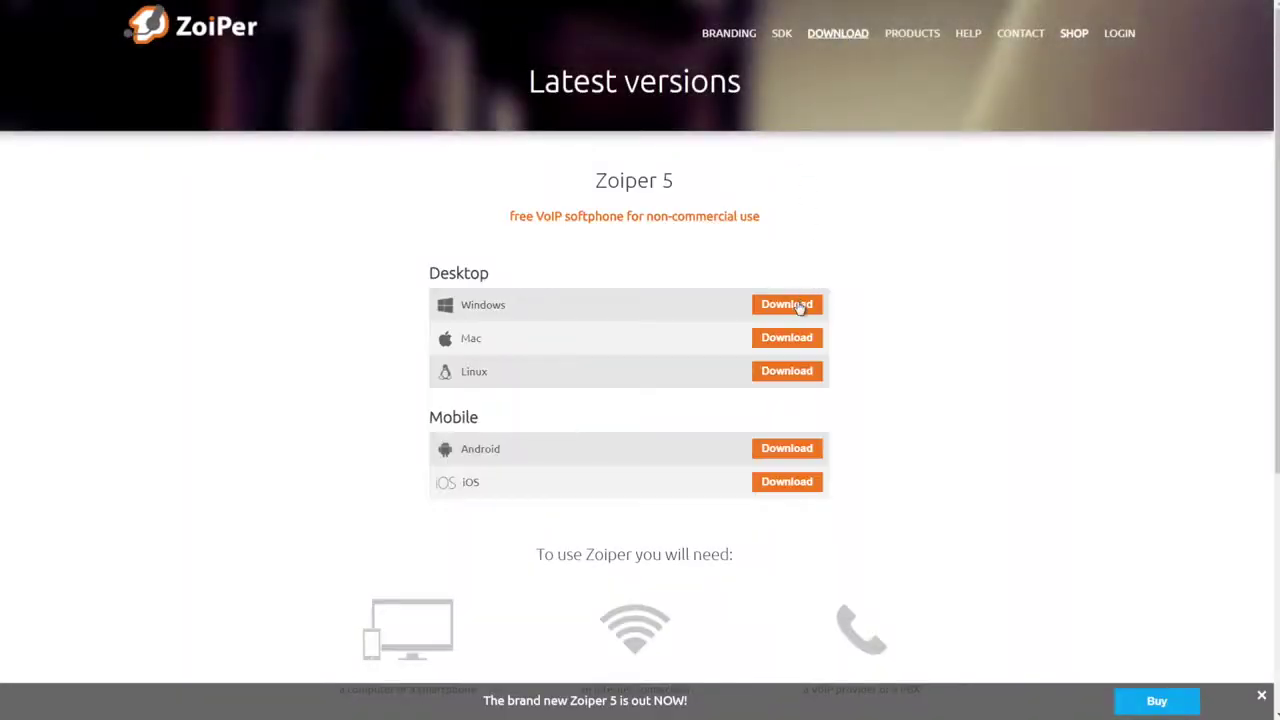
pyautogui.click(800, 305)
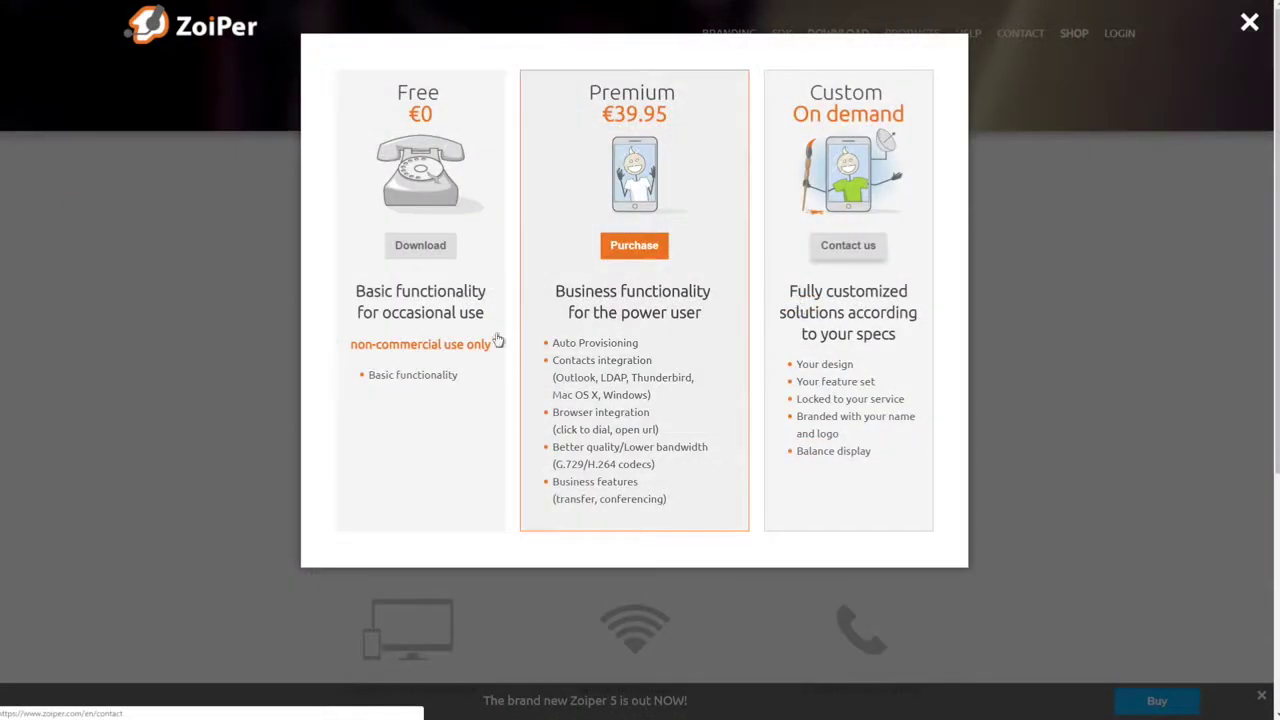
pyautogui.click(430, 246)
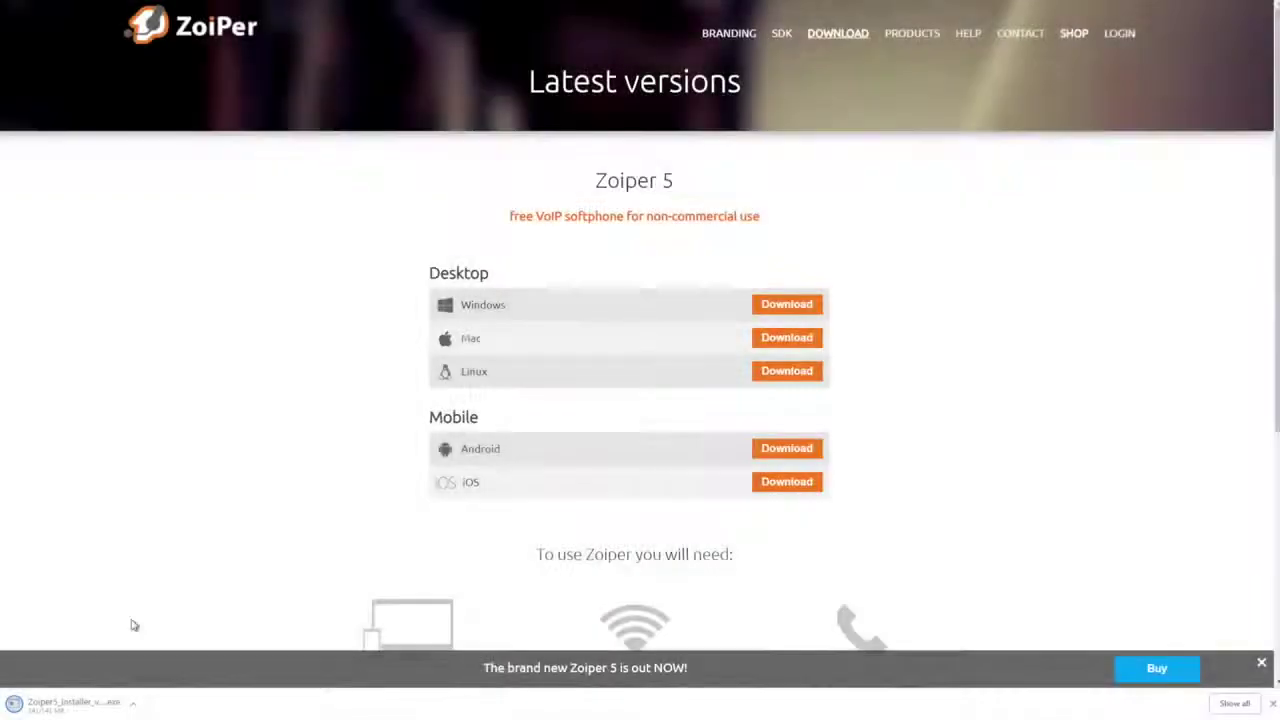
# Run the downloaded Zoiper5 installer with permission to make changes and accept its license agreement
pyautogui.click(85, 703)
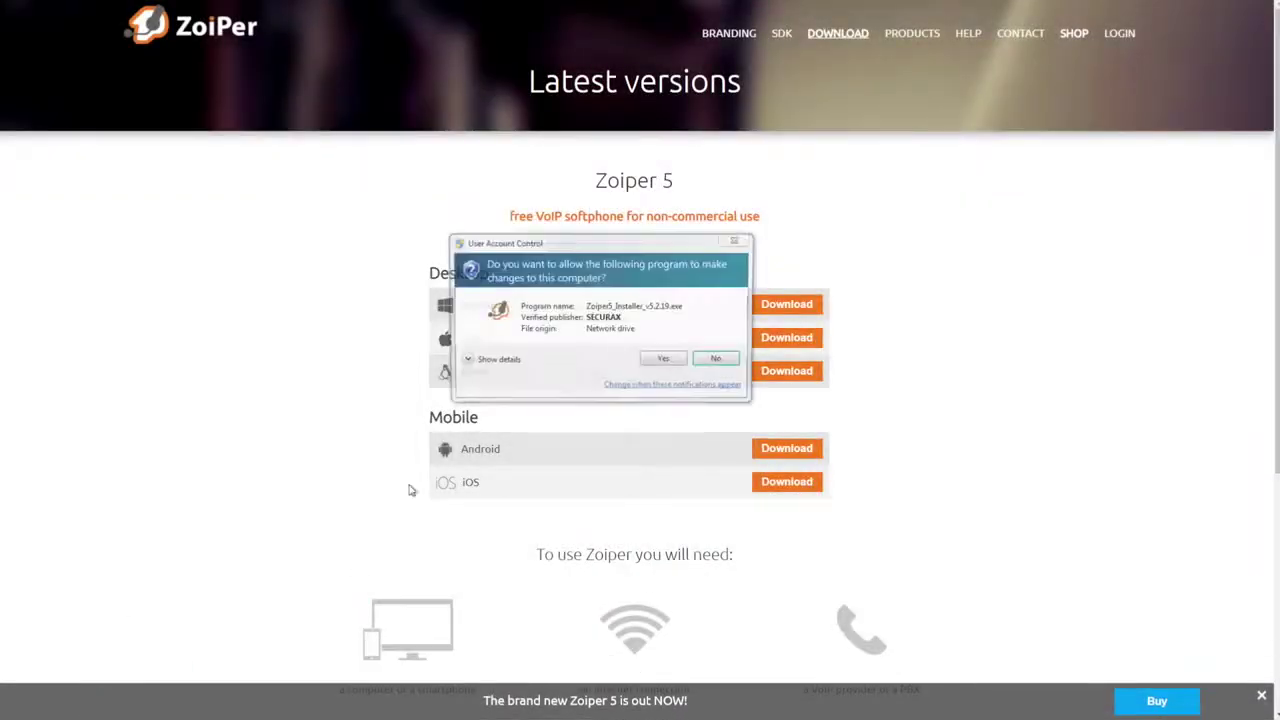
pyautogui.click(666, 361)
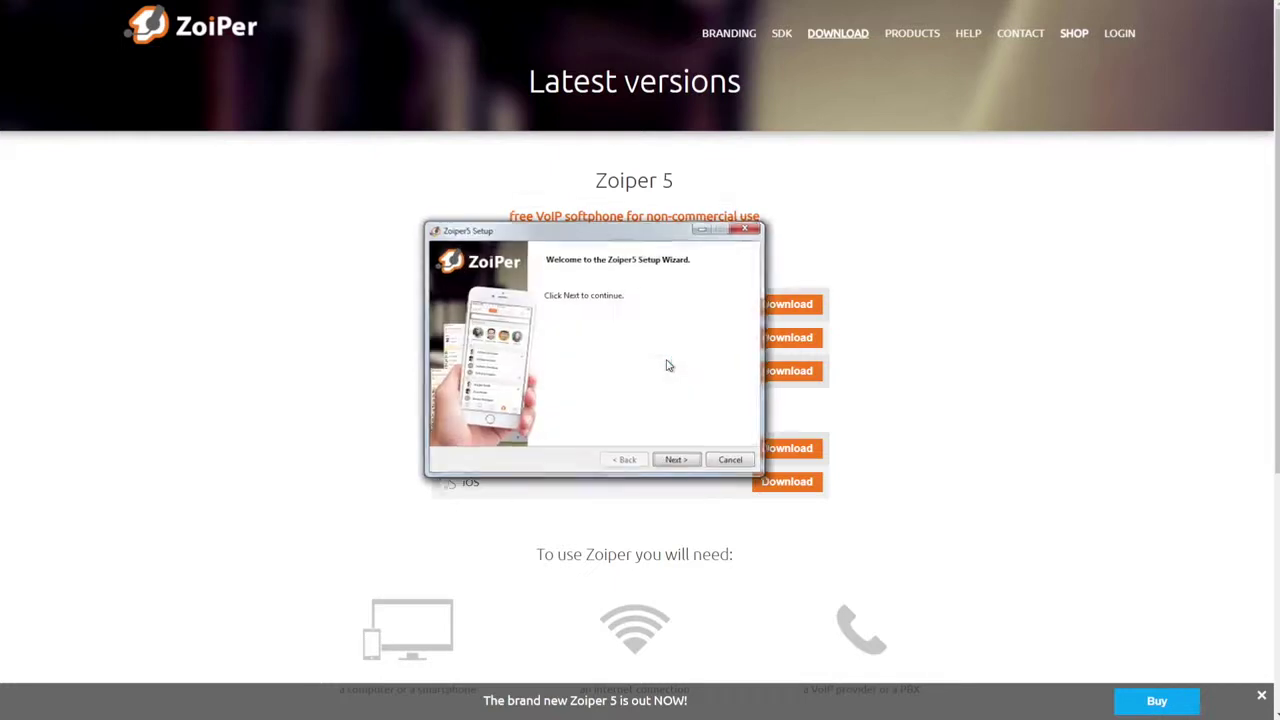
pyautogui.click(687, 462)
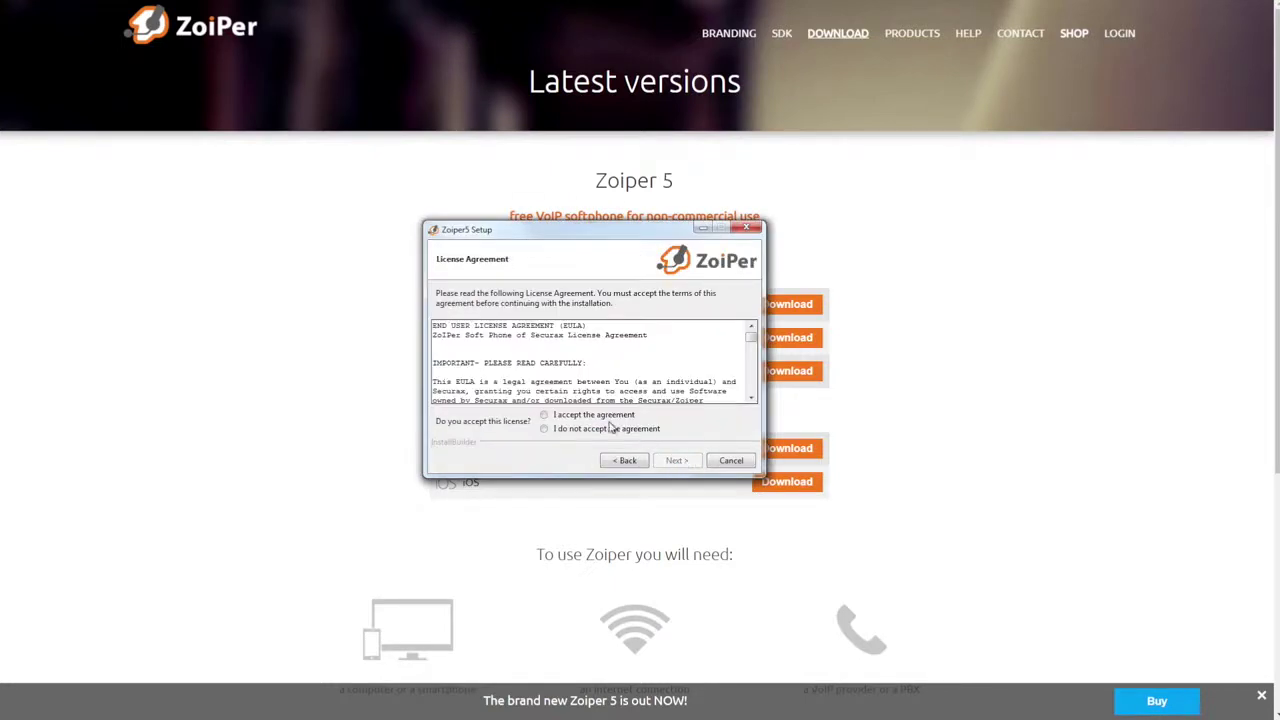
pyautogui.click(544, 416)
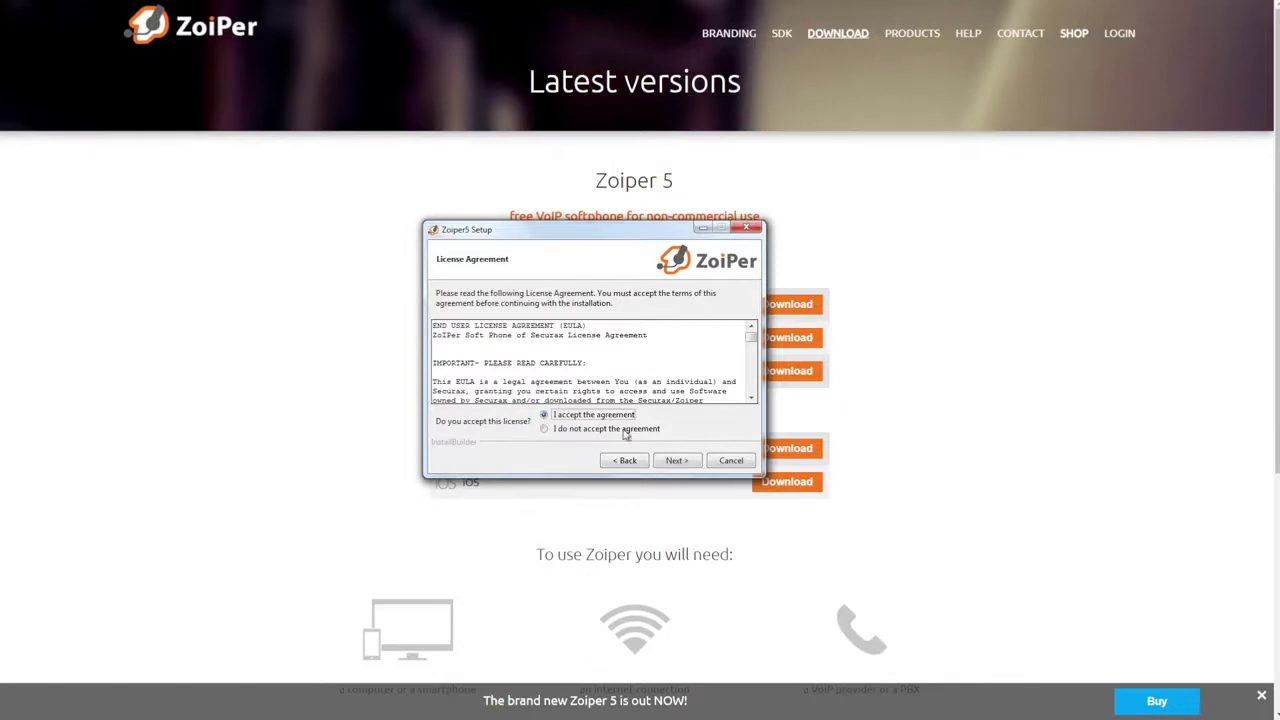
pyautogui.click(679, 462)
# Install Zoiper5 into C:\Program Files\Zoiper5, keeping the remaining default setup options
pyautogui.click(679, 462)
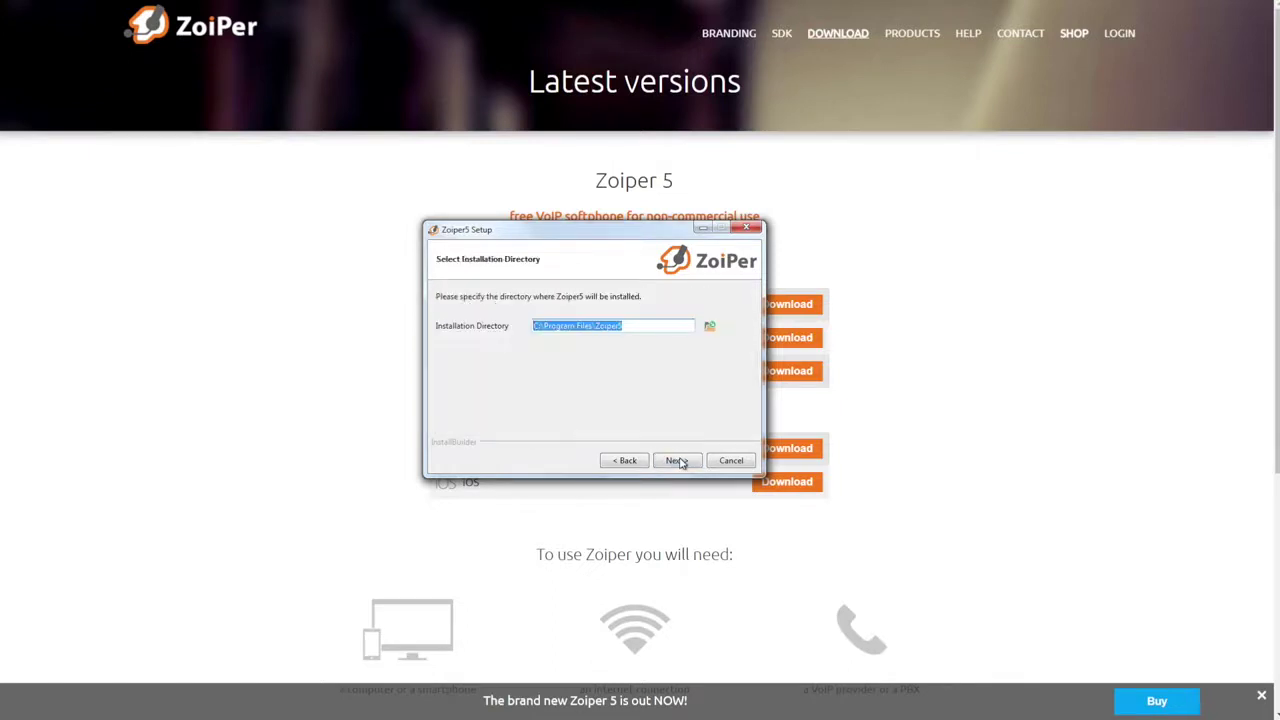
pyautogui.click(679, 462)
pyautogui.click(679, 462)
pyautogui.click(679, 462)
pyautogui.click(679, 462)
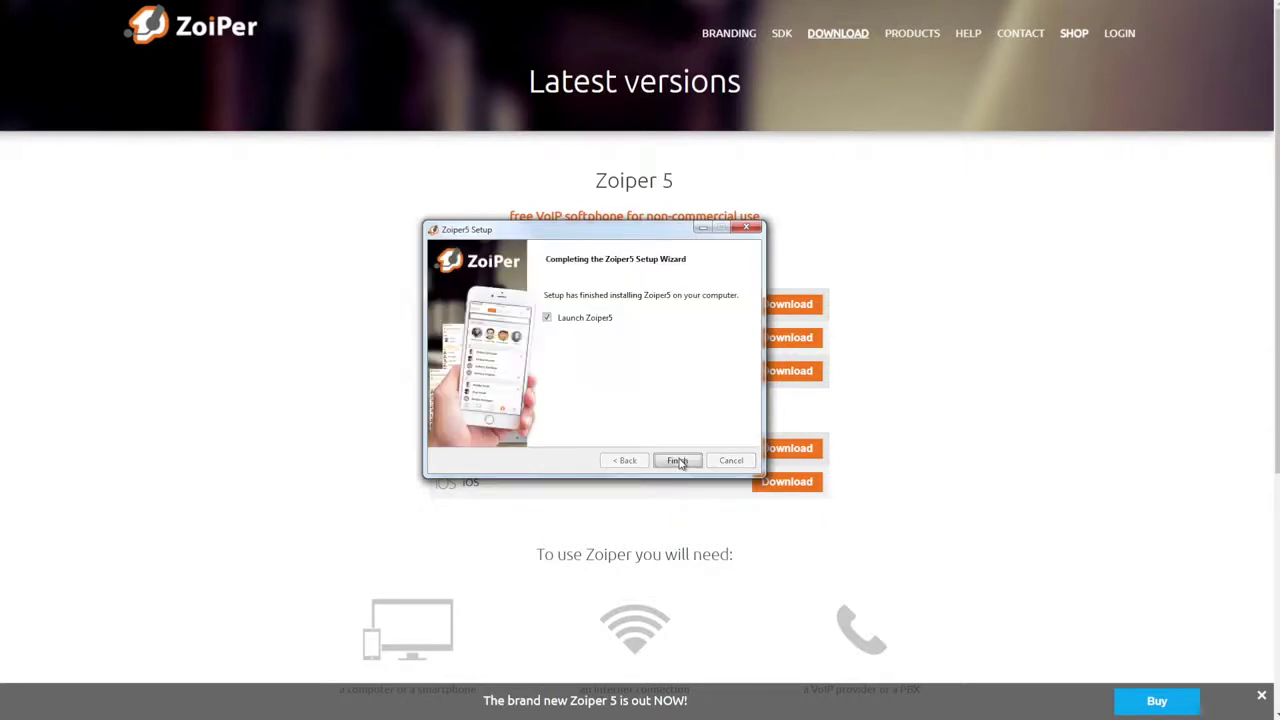
# Finish setup with Zoiper5 launched, allow it through the firewall on private networks, and continue as a Free user
pyautogui.click(679, 462)
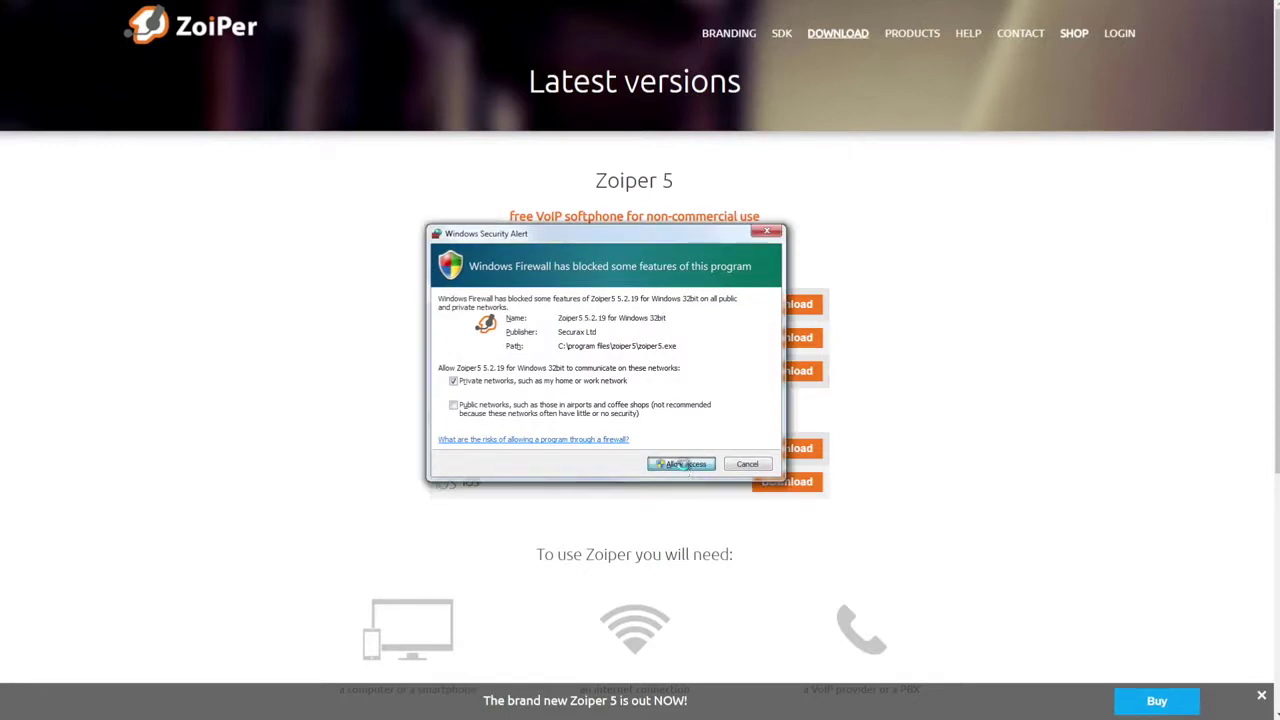
pyautogui.click(685, 466)
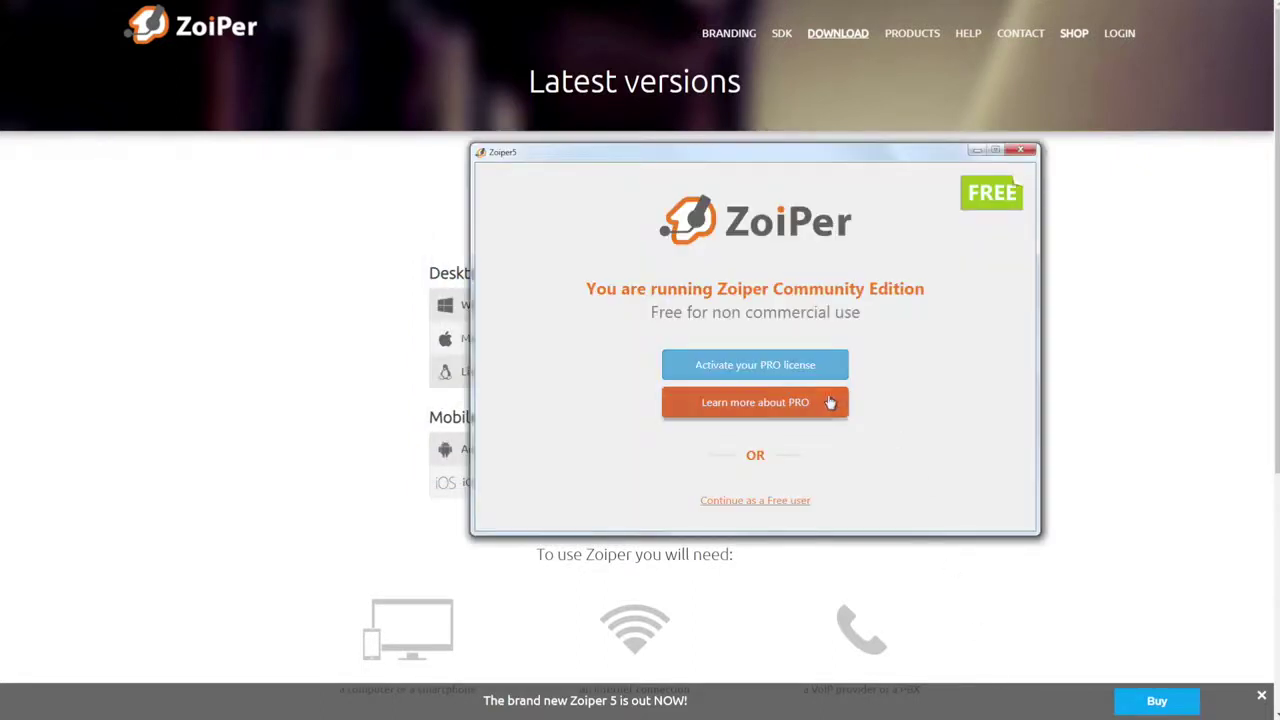
pyautogui.click(769, 503)
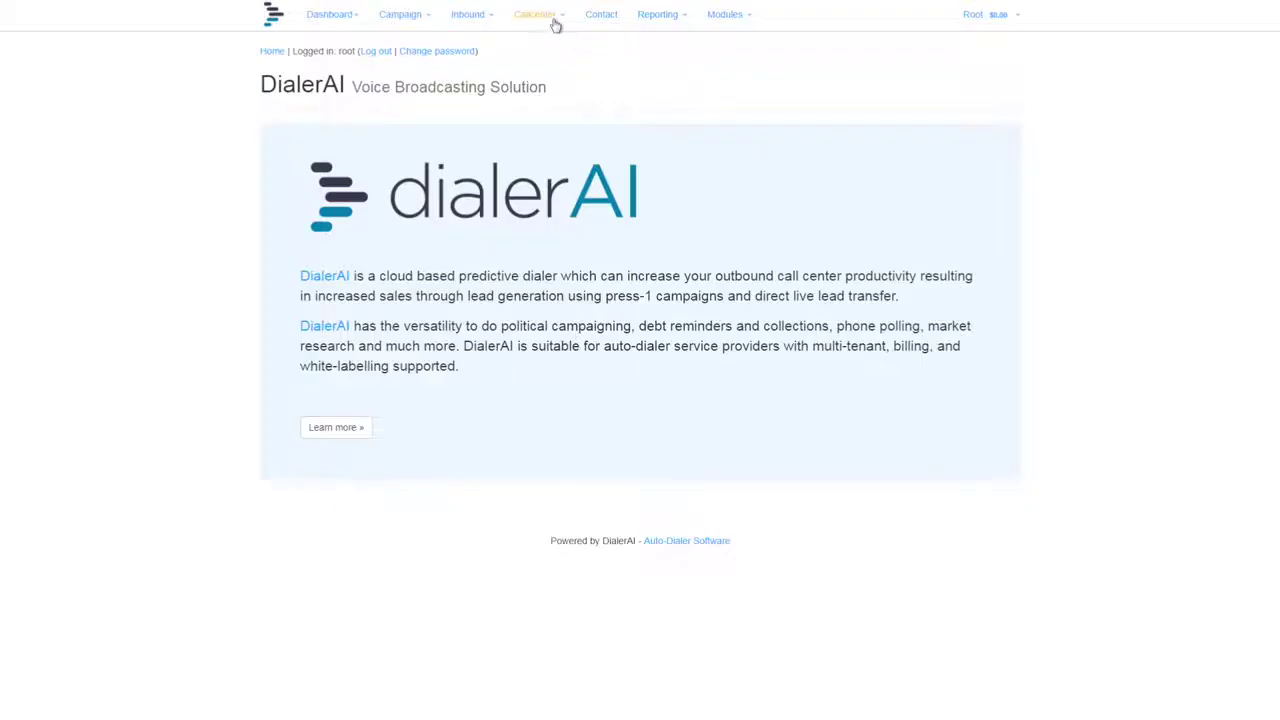
# Copy the second agent's login from the DialerAI Callcenter agent list into the username field in Zoiper5
pyautogui.click(557, 23)
pyautogui.click(537, 47)
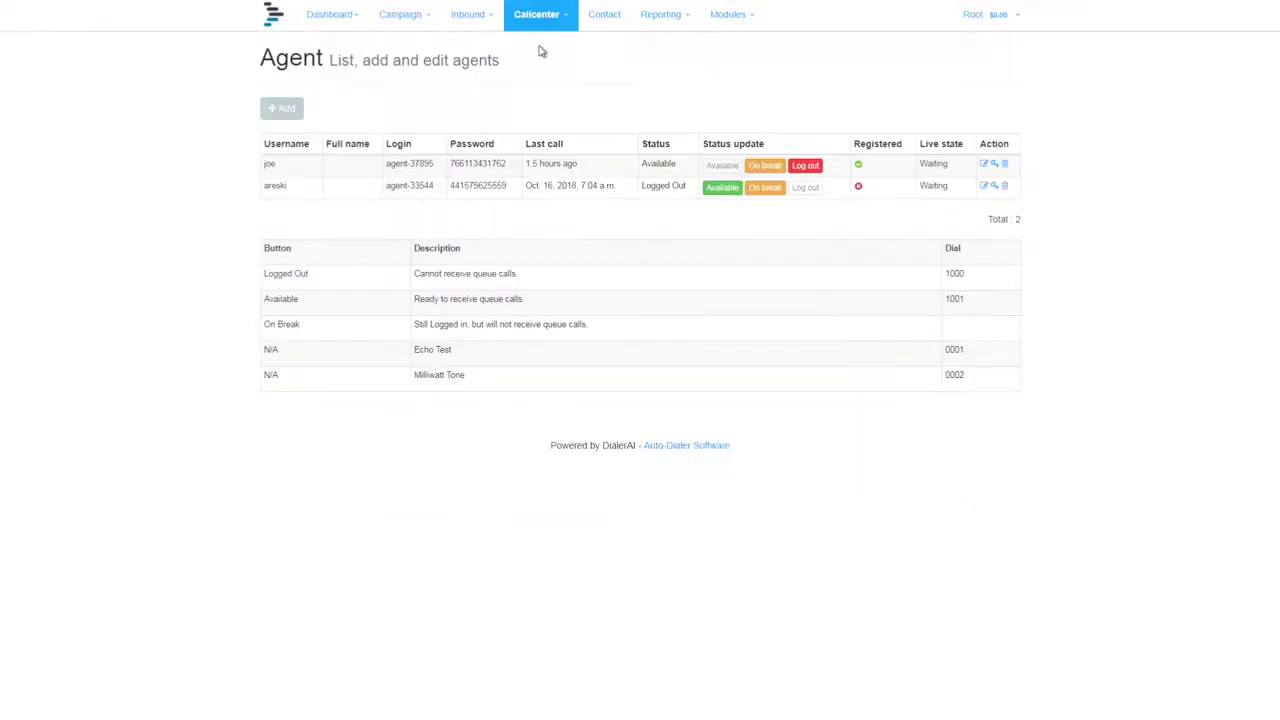
pyautogui.moveTo(386, 185); pyautogui.dragTo(437, 190)
pyautogui.rightClick(422, 190)
pyautogui.click(443, 200)
pyautogui.click(73, 702)
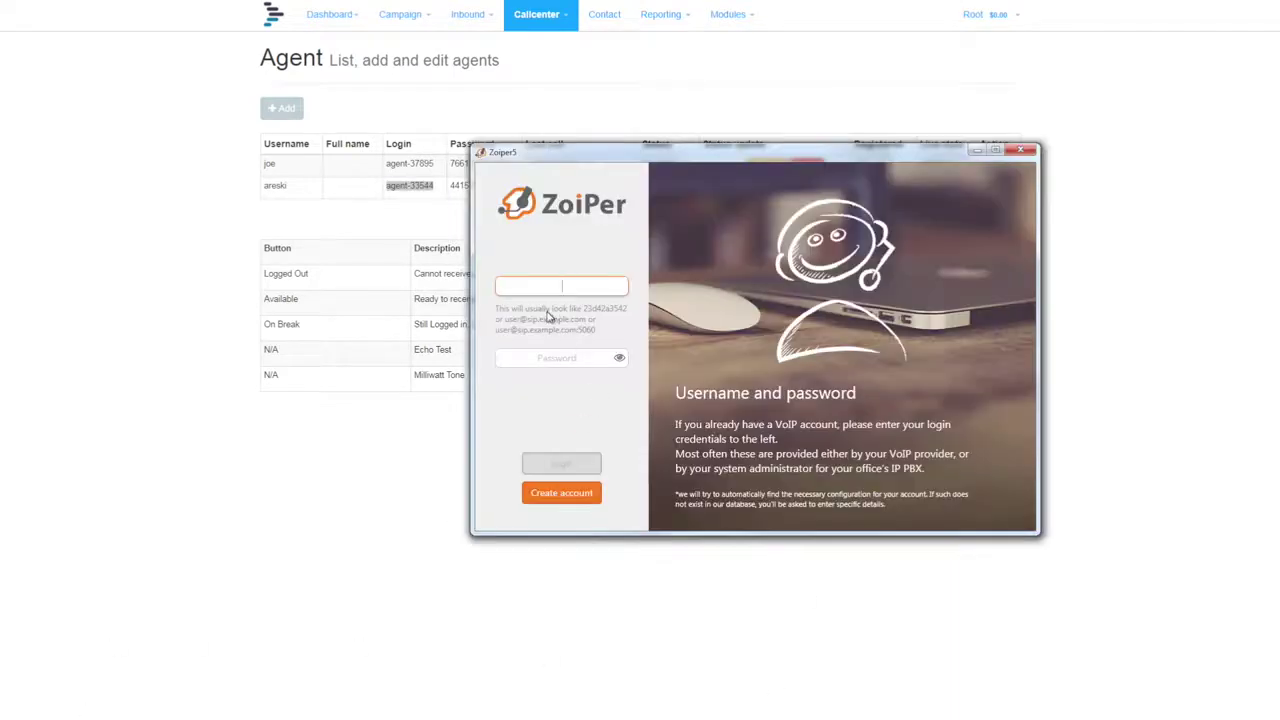
pyautogui.hotkey('ctrl', 'v')
# Copy the second agent's password from the DialerAI agent list into Zoiper5's password field and log in
pyautogui.click(428, 230)
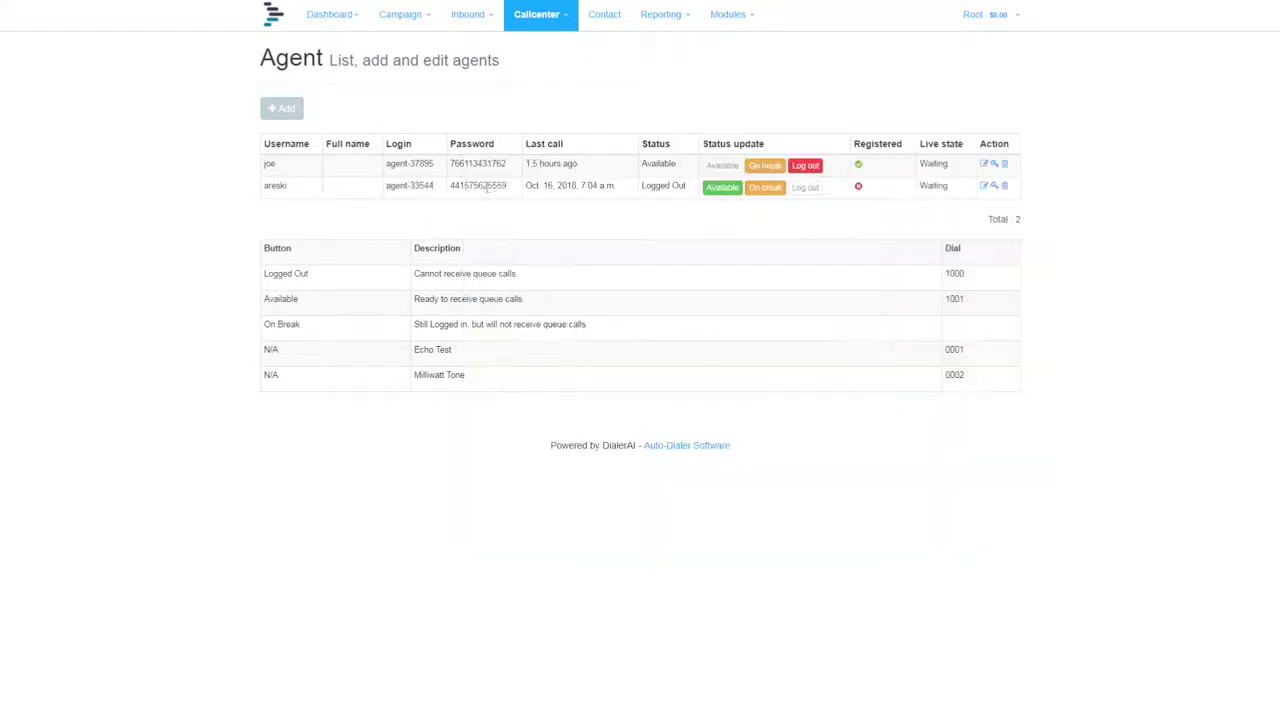
pyautogui.doubleClick(487, 188)
pyautogui.rightClick(490, 189)
pyautogui.click(512, 197)
pyautogui.click(483, 528)
pyautogui.click(166, 704)
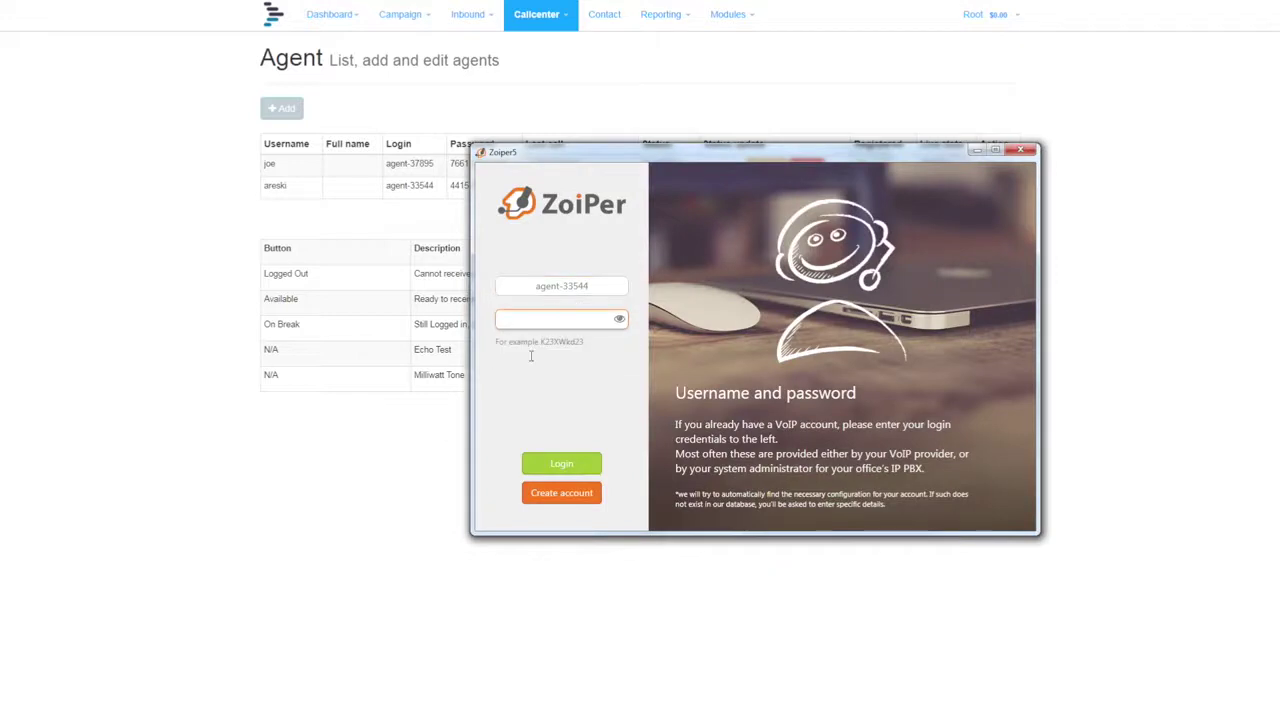
pyautogui.hotkey('ctrl', 'v')
pyautogui.click(561, 464)
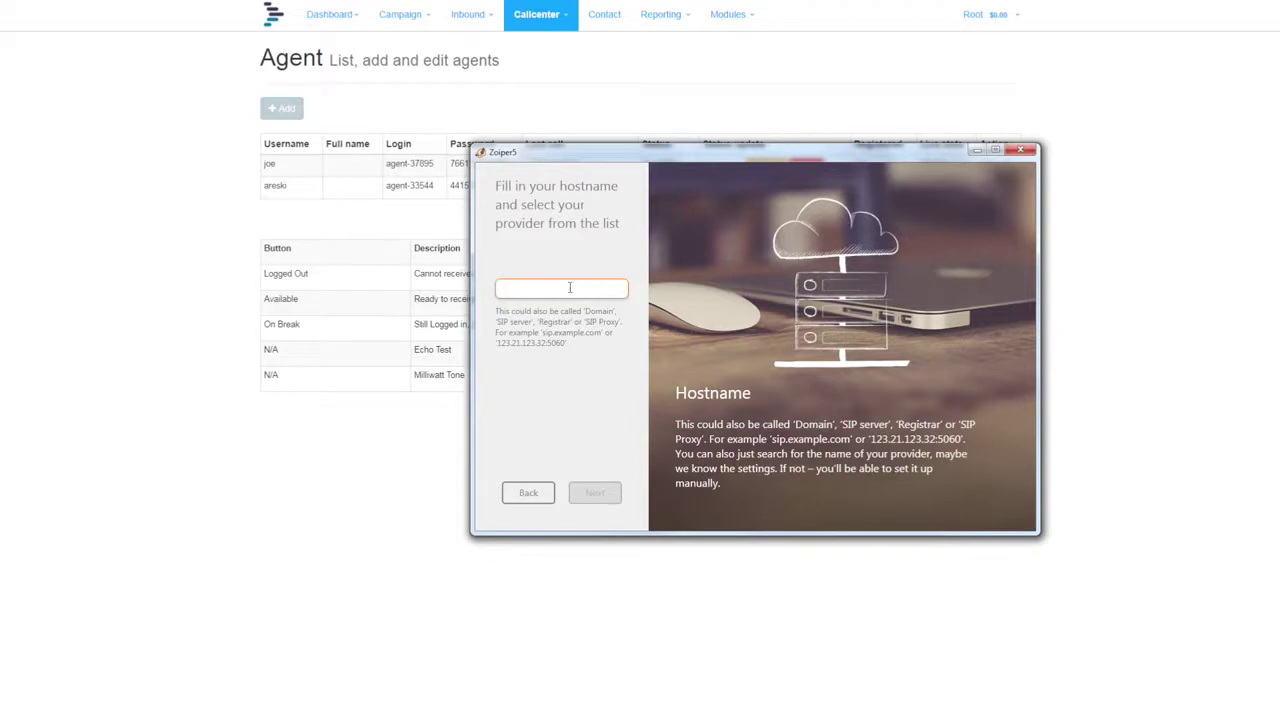
# Configure the account with hostname 142.44.139.176 and SIP TCP transport, skipping the optional authentication username and outbound proxy
pyautogui.hotkey('ctrl', 'v')
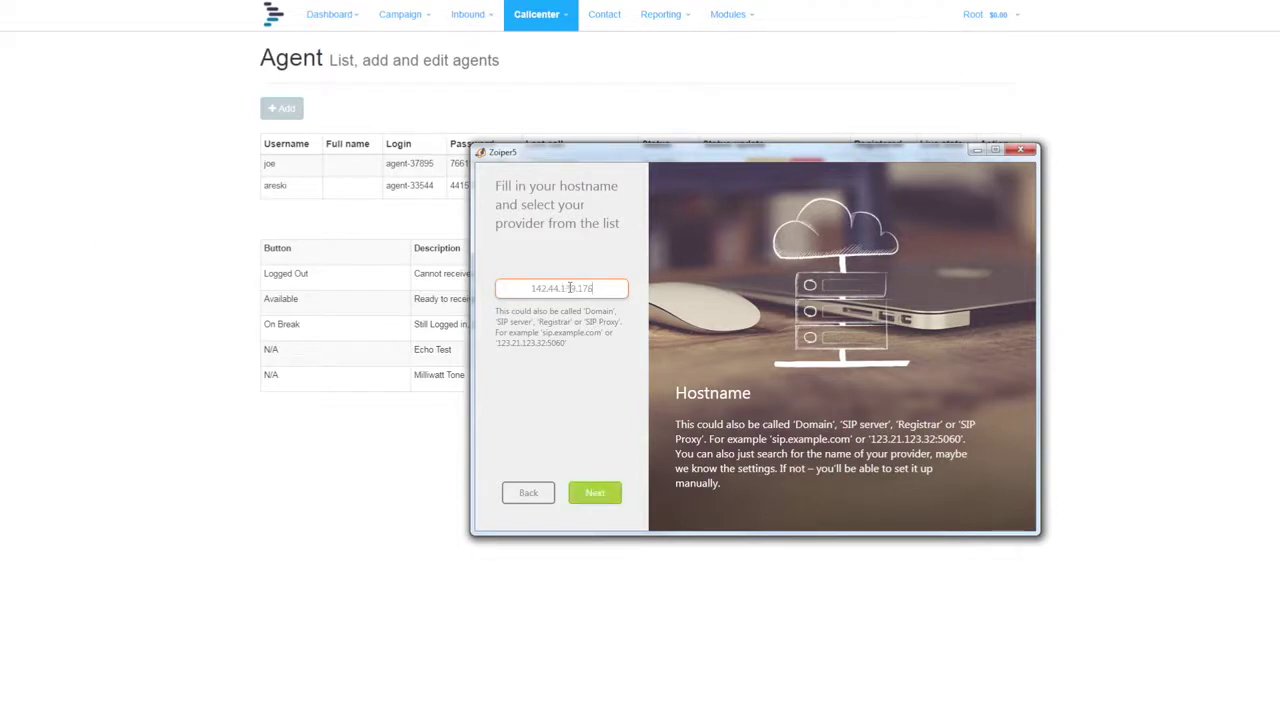
pyautogui.click(548, 389)
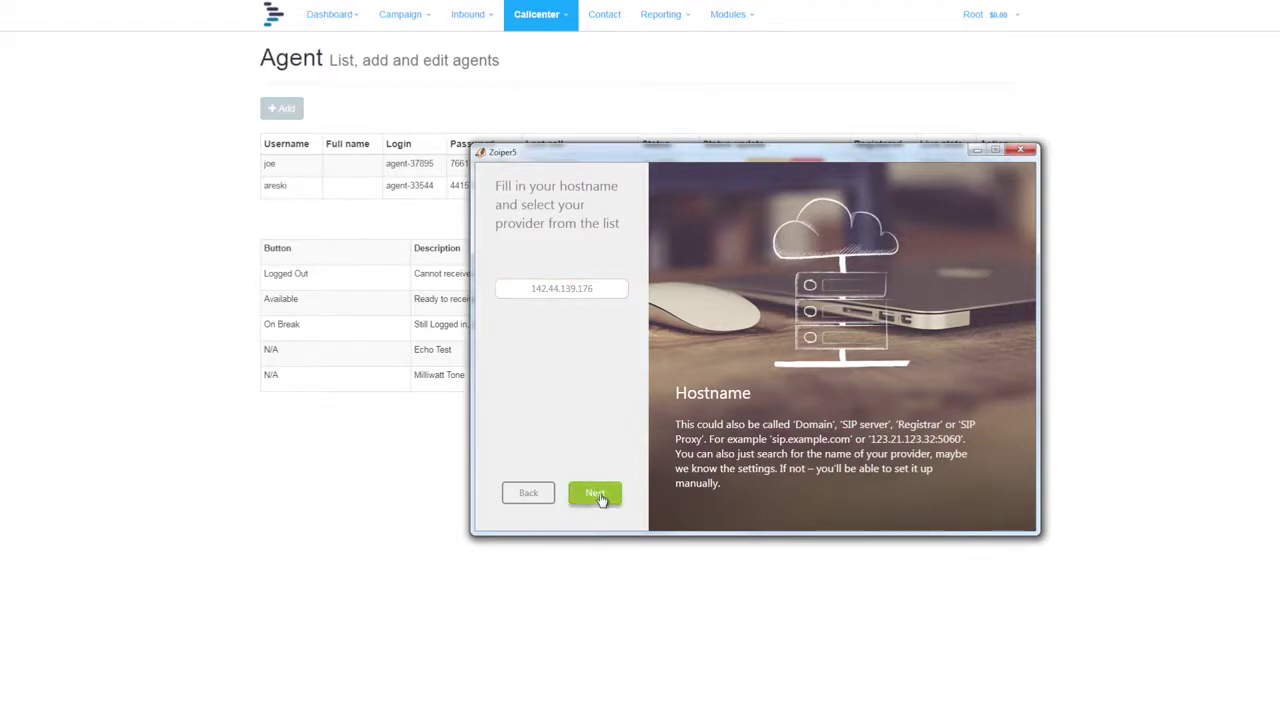
pyautogui.click(596, 494)
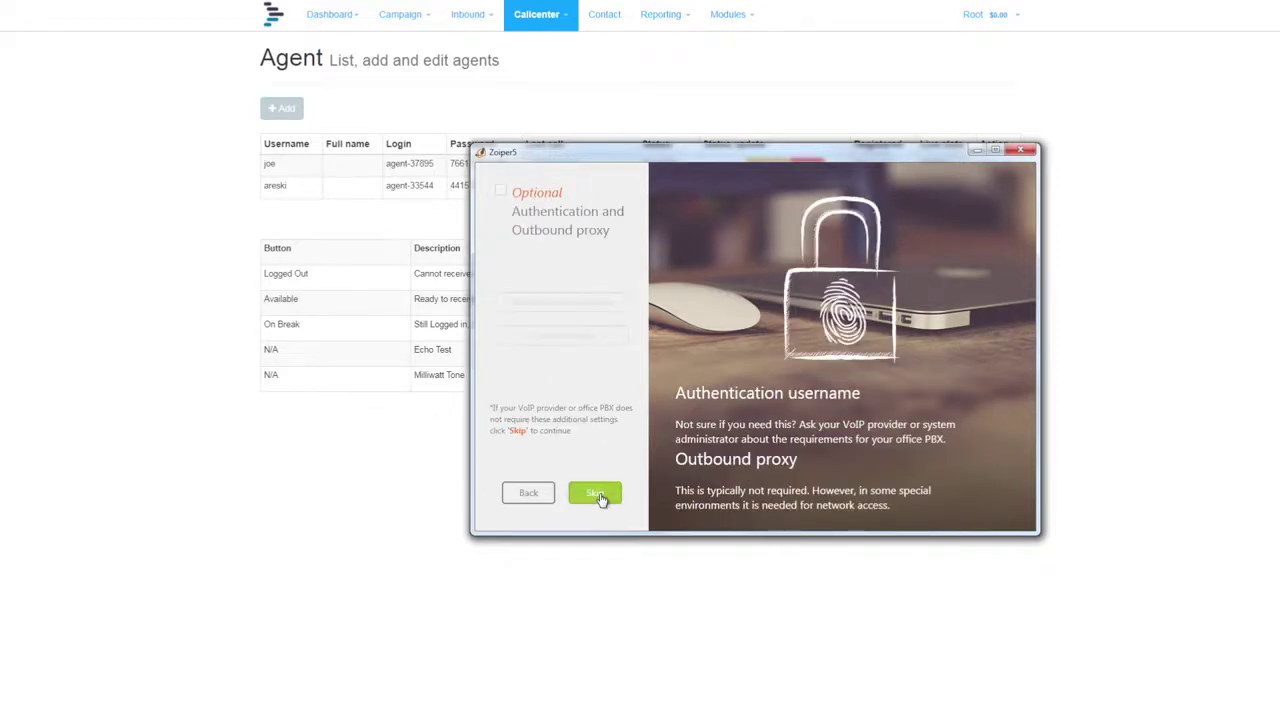
pyautogui.click(597, 495)
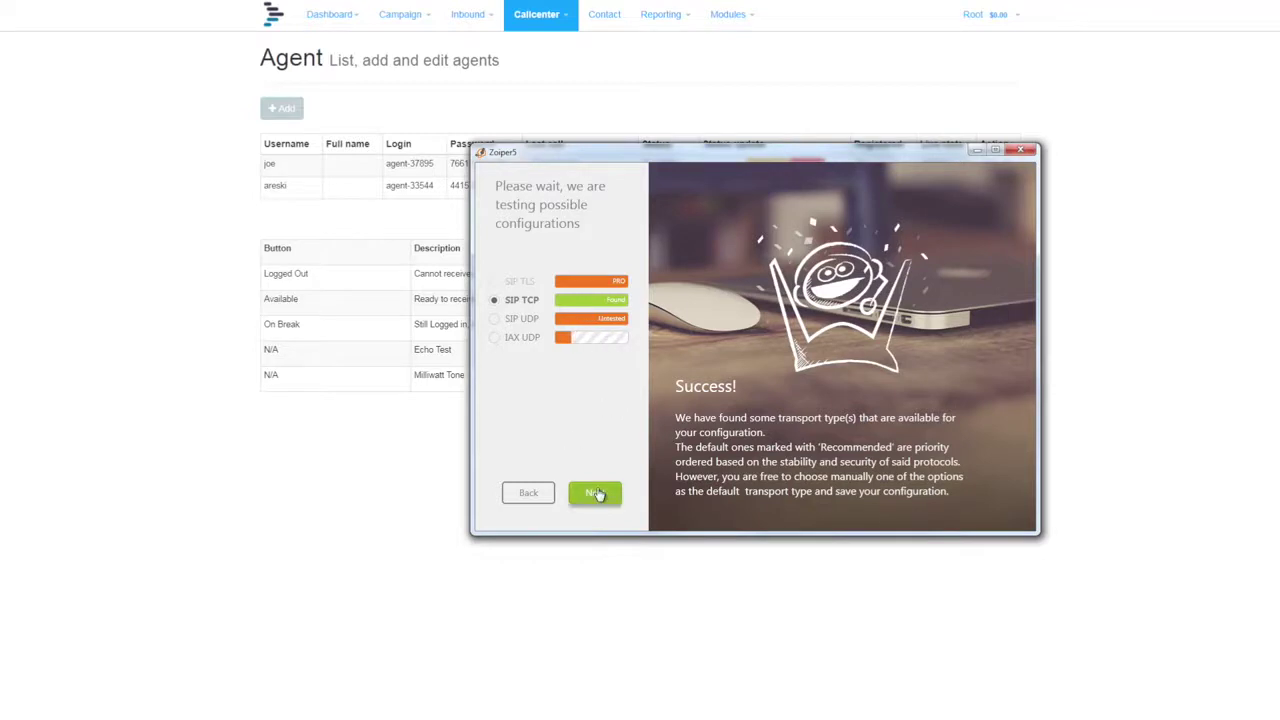
pyautogui.click(595, 493)
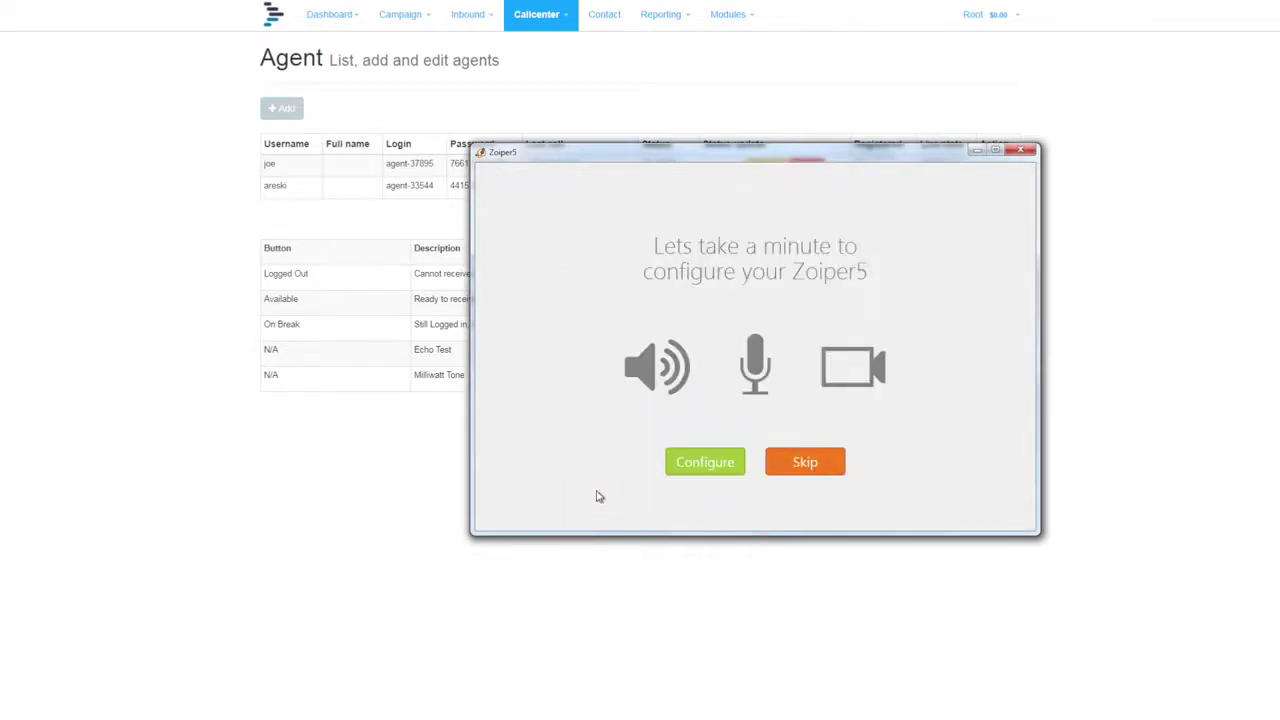
# Test the speaker and microphone, answering Yes for both, and finish the configuration without a camera test
pyautogui.click(705, 464)
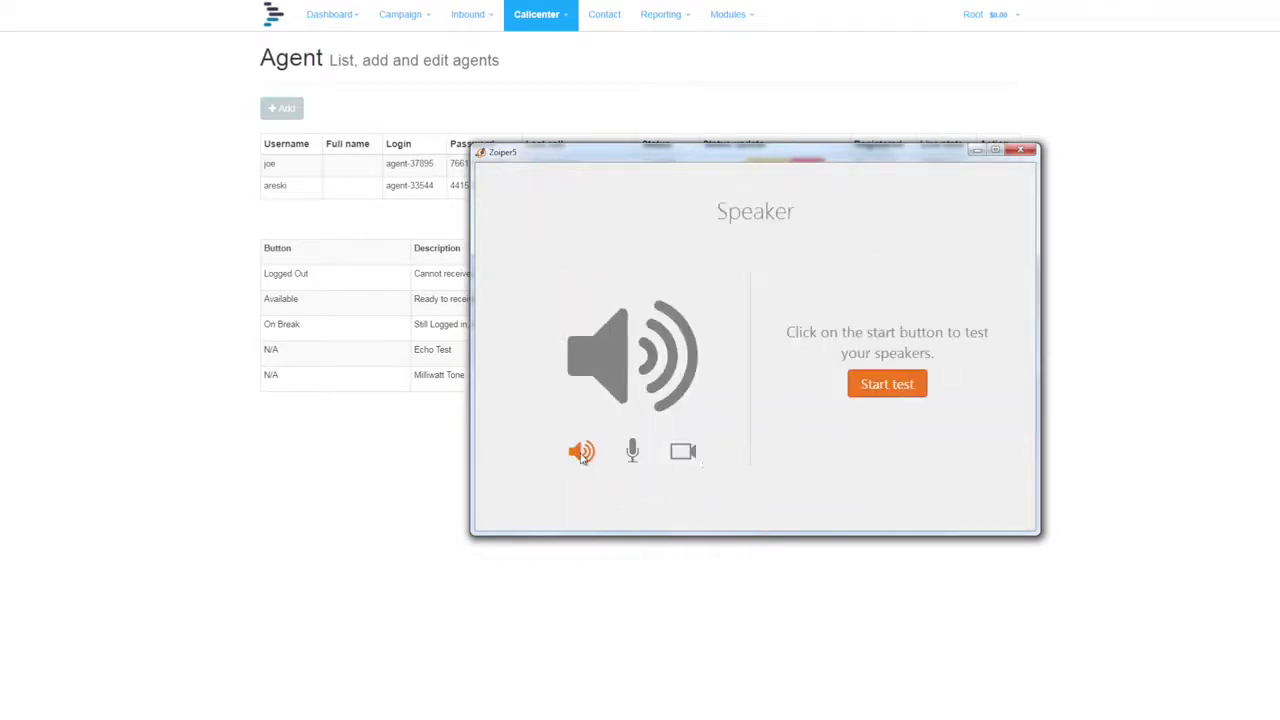
pyautogui.click(887, 386)
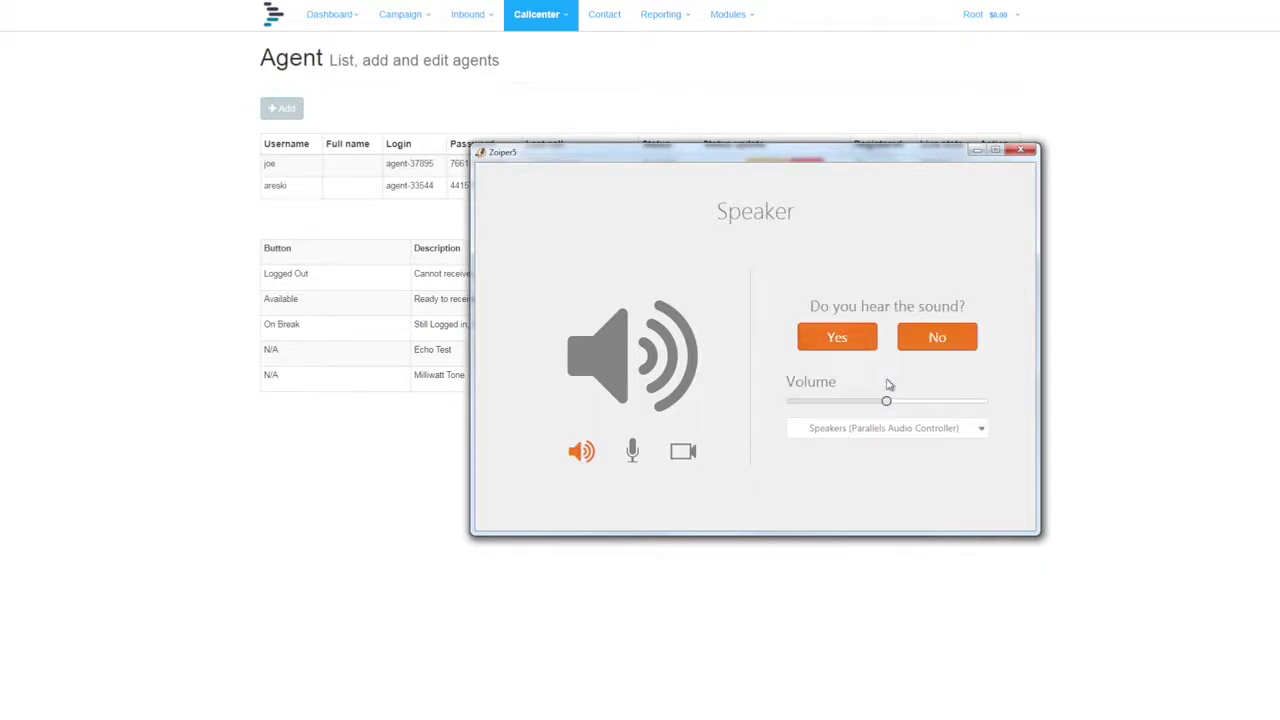
pyautogui.click(863, 343)
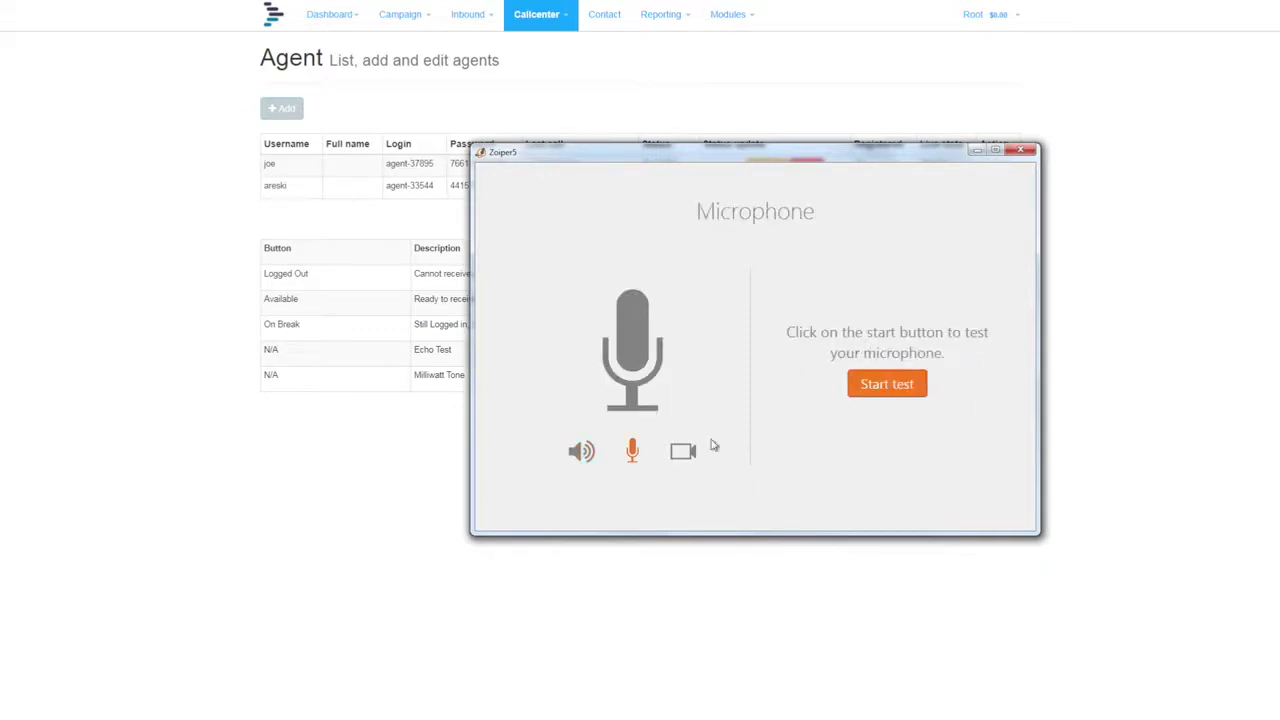
pyautogui.click(903, 385)
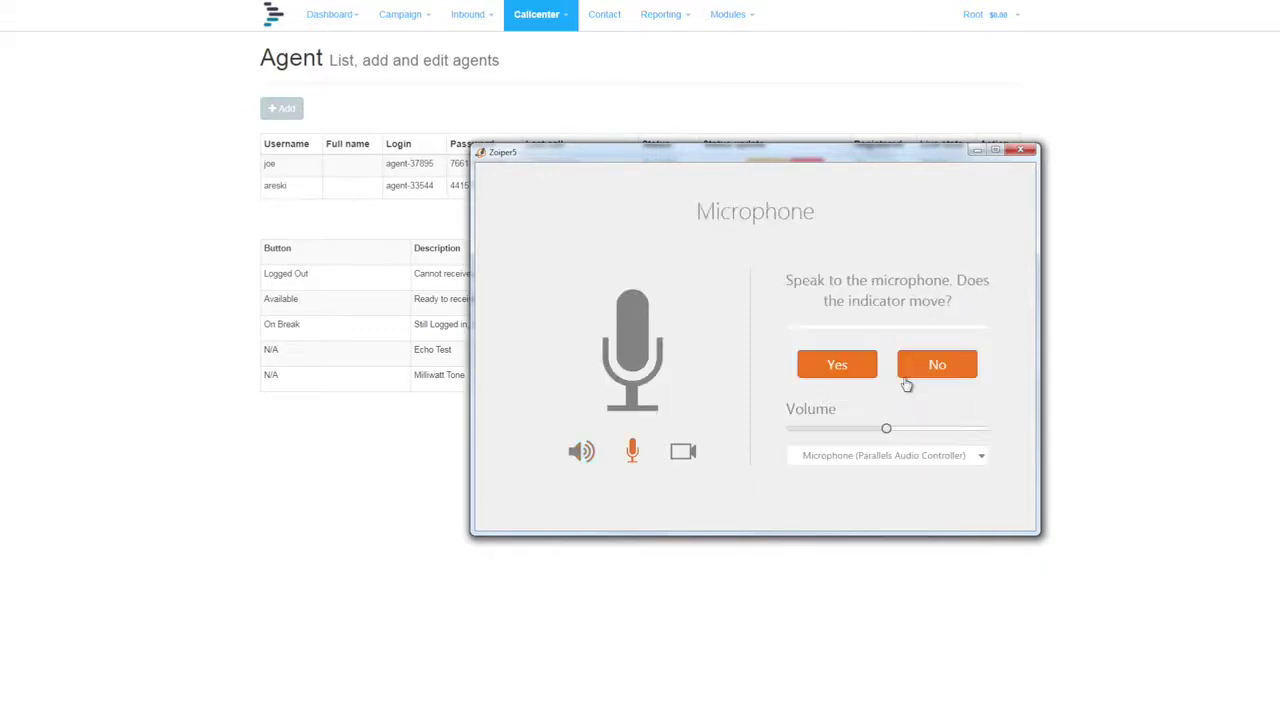
pyautogui.click(840, 367)
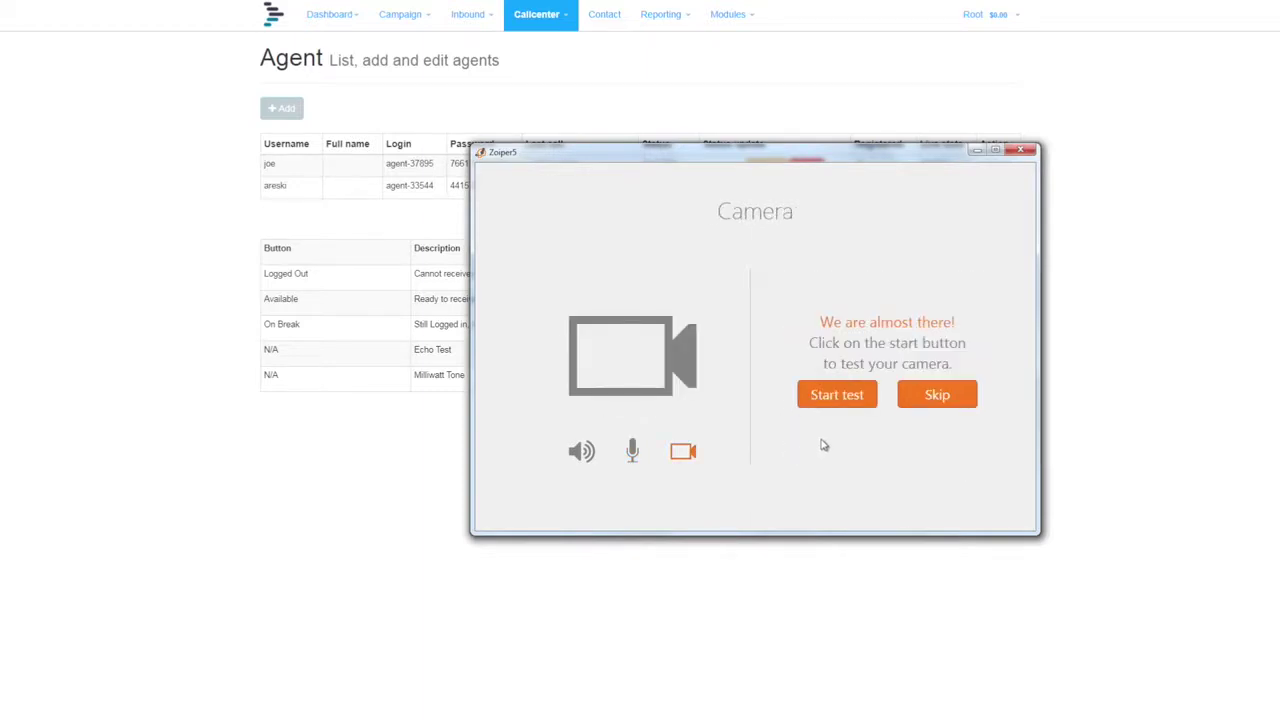
pyautogui.click(933, 398)
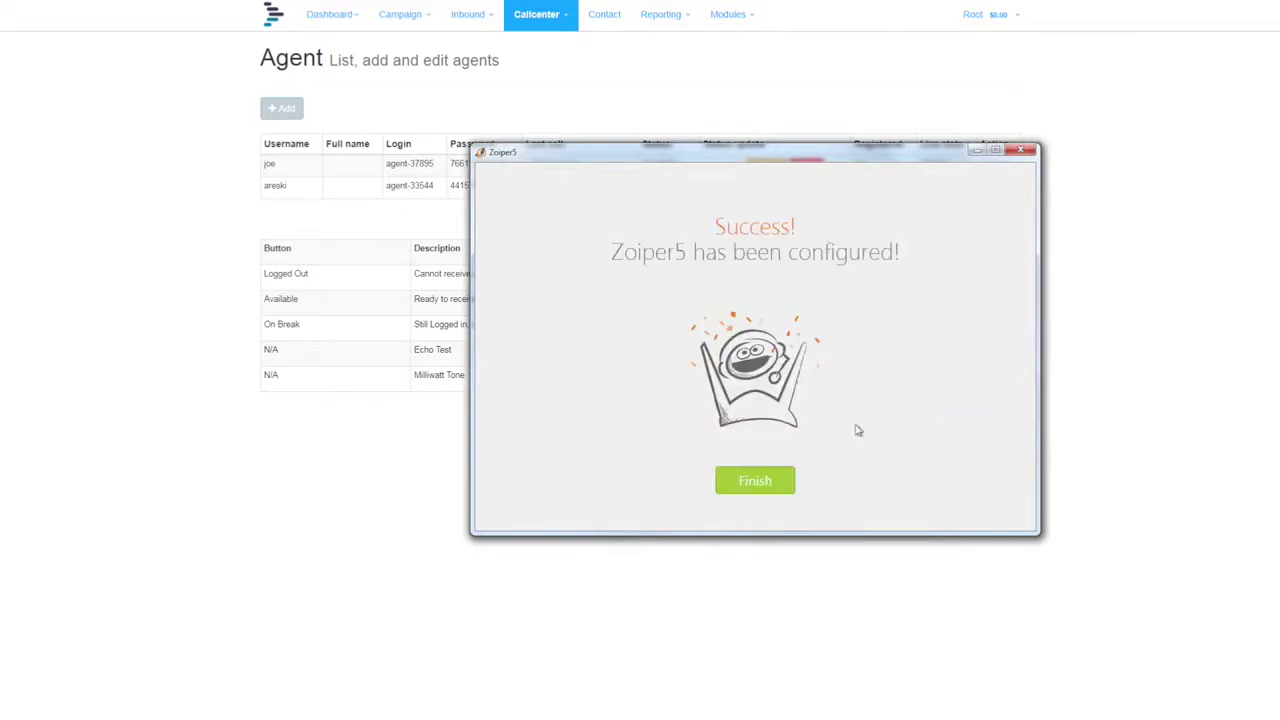
pyautogui.click(750, 486)
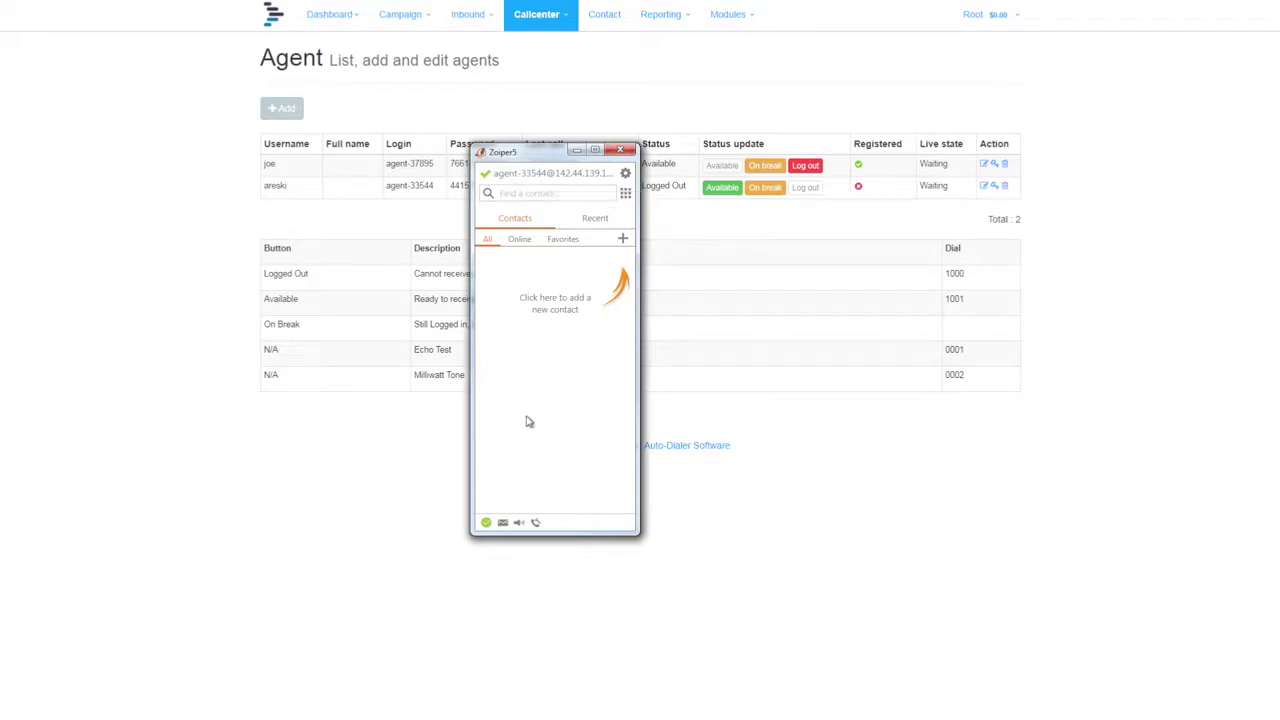
# Place a Milliwatt Tone test call to 0002, dismiss the collapse tip, and hang up
pyautogui.click(504, 191)
pyautogui.write('1000')
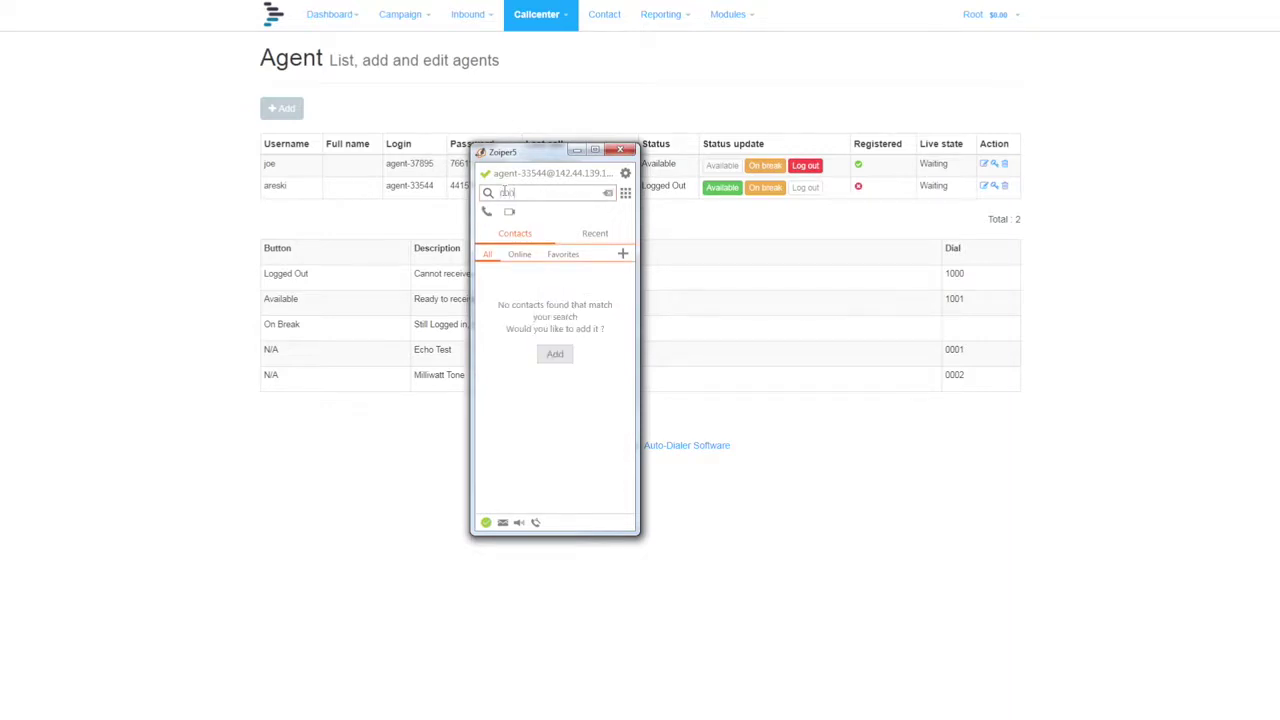
pyautogui.press('Return')
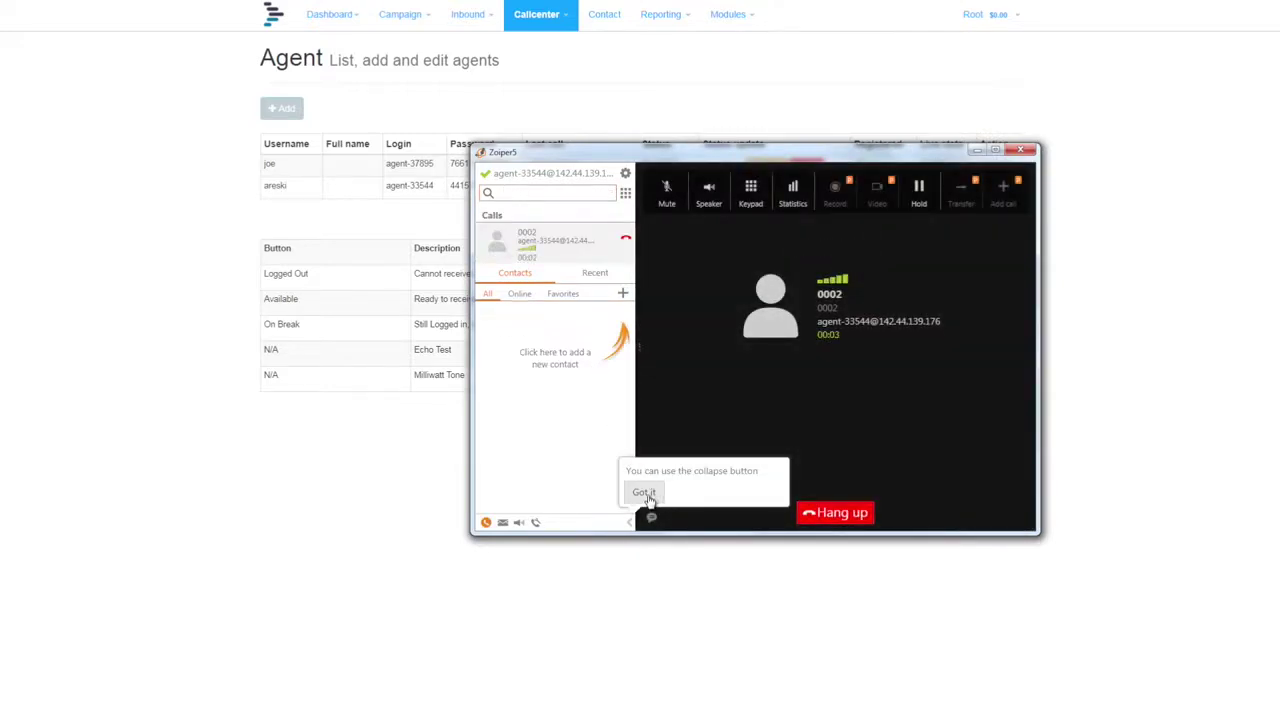
pyautogui.click(644, 492)
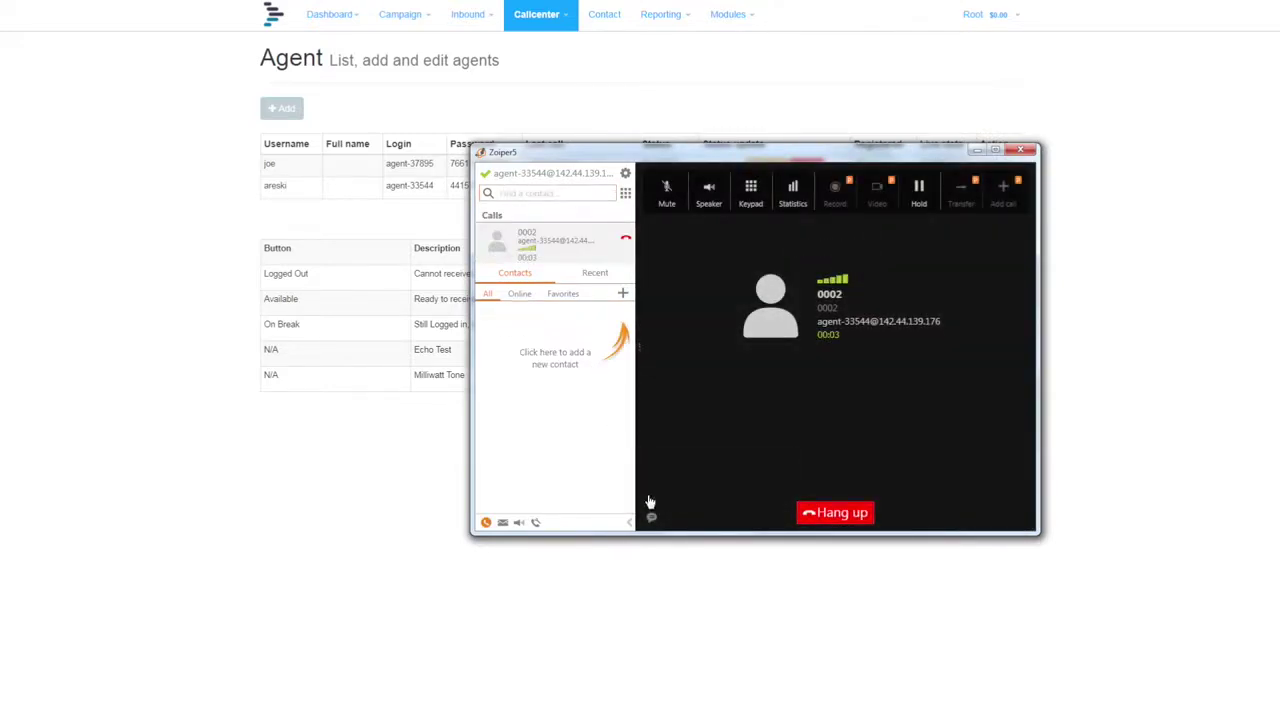
pyautogui.click(860, 516)
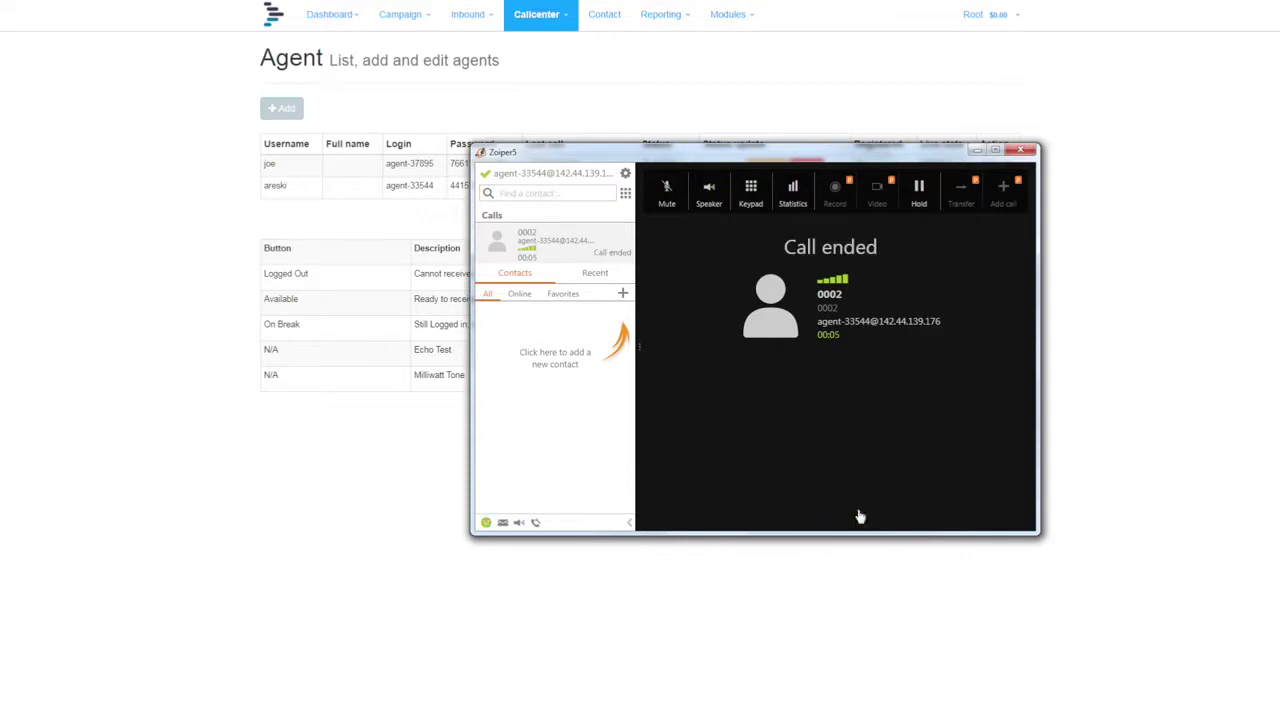
# Place an Echo Test call to 0001
pyautogui.click(519, 193)
pyautogui.write('000')
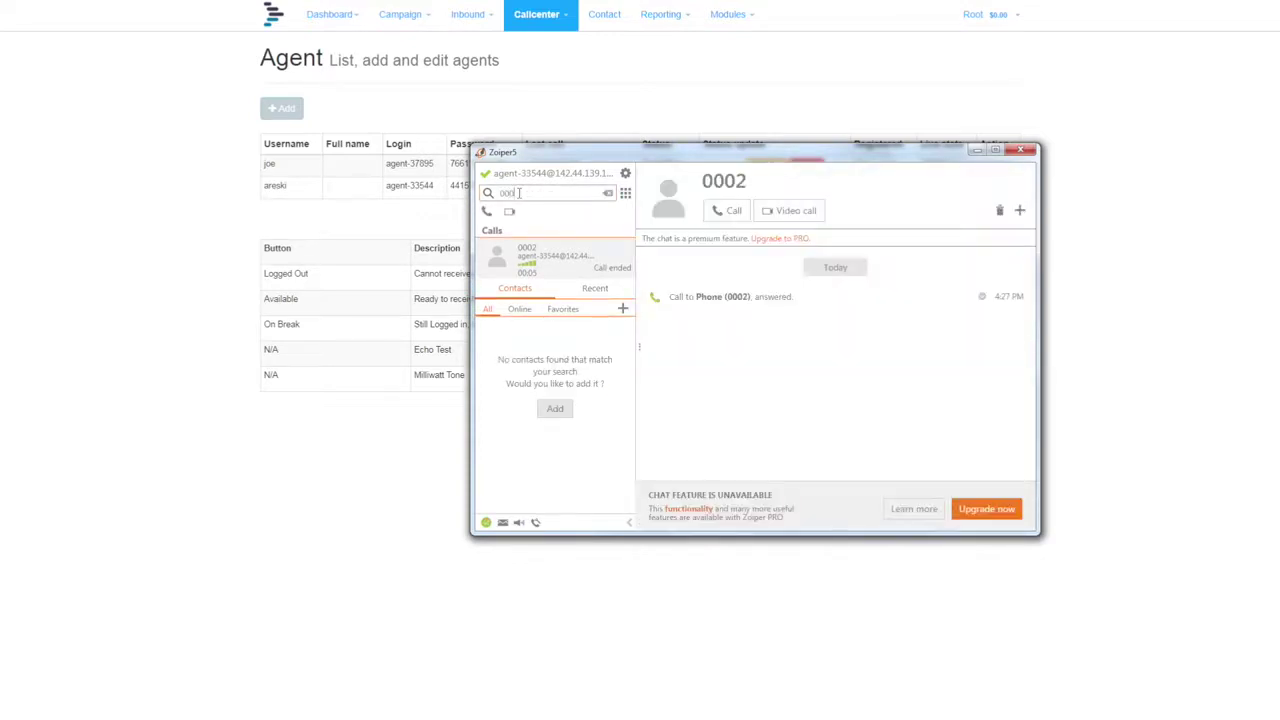
pyautogui.write('1')
pyautogui.press('Return')
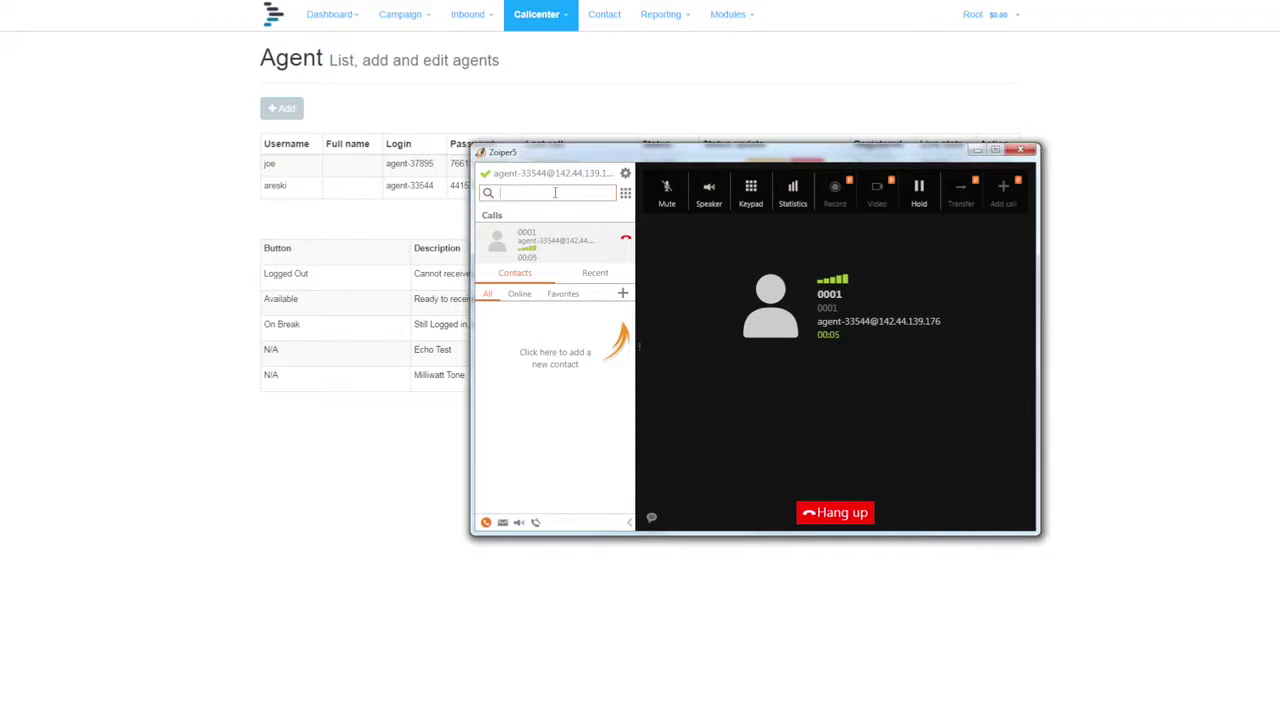
# Hang up the Echo Test call and move the Zoiper window clear of the agent tables
pyautogui.click(556, 192)
pyautogui.click(838, 516)
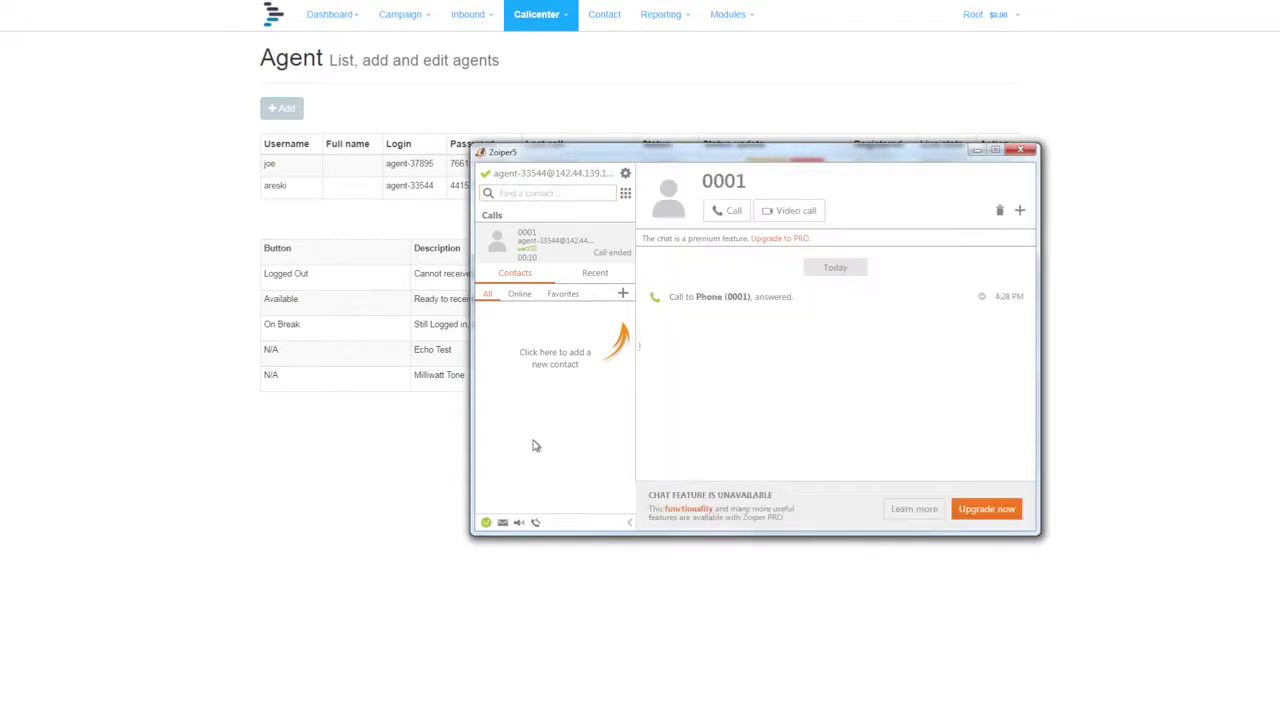
pyautogui.moveTo(636, 158); pyautogui.dragTo(375, 346)
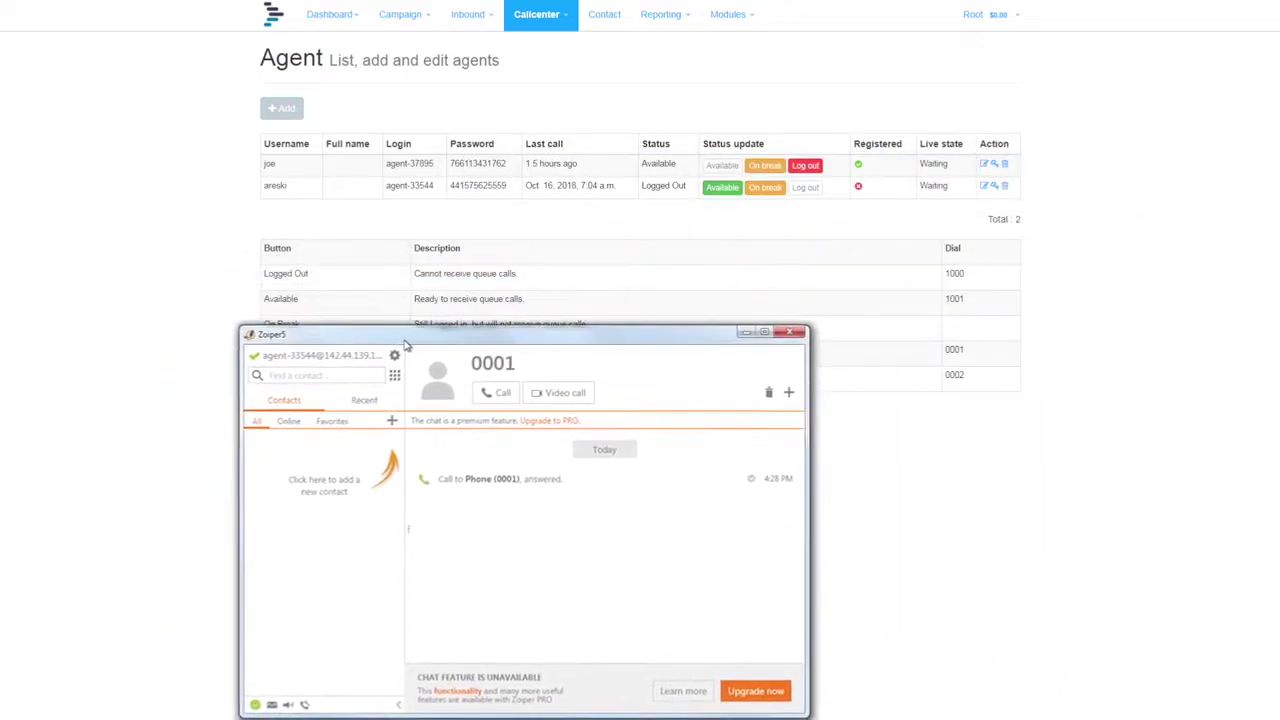
# Look up the dial code for the Available status in the DialerAI Agent page's table
pyautogui.tripleClick(499, 302)
pyautogui.doubleClick(954, 299)
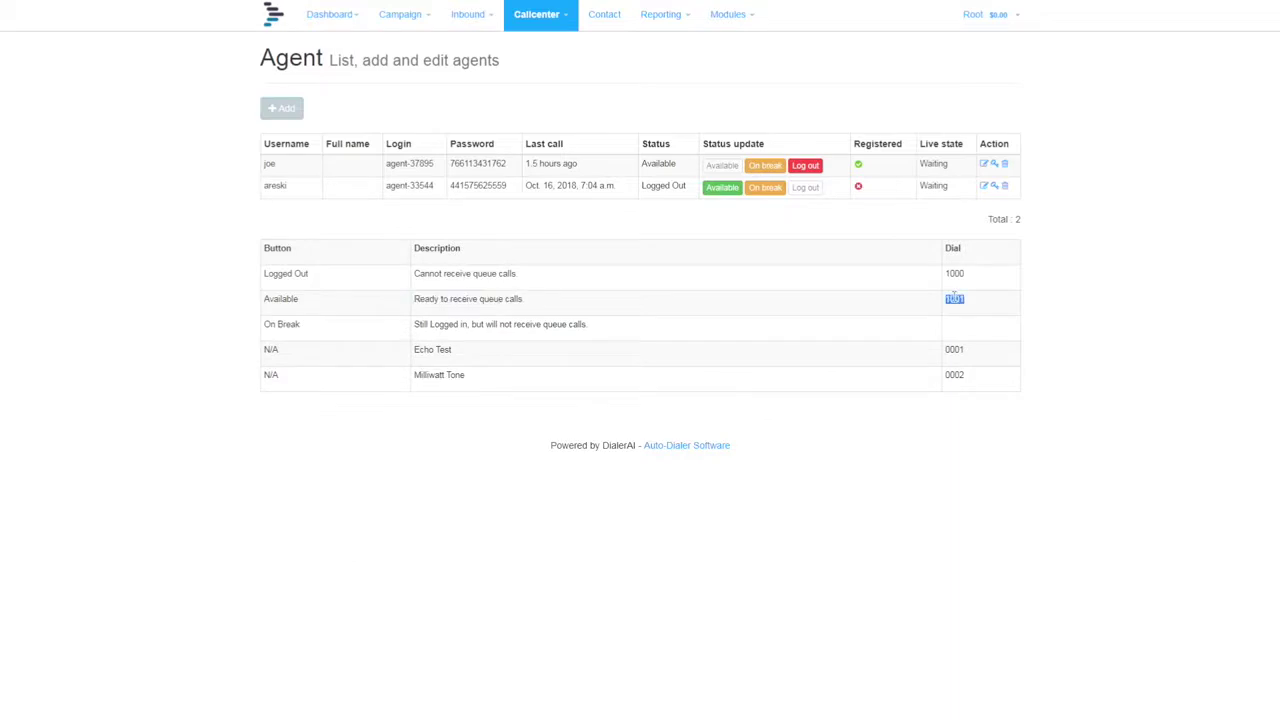
pyautogui.click(900, 449)
# Bring the Zoiper window over the page and call 1001 to set the agent as ready to receive queue calls
pyautogui.moveTo(571, 337); pyautogui.dragTo(666, 222)
pyautogui.click(389, 261)
pyautogui.write('1')
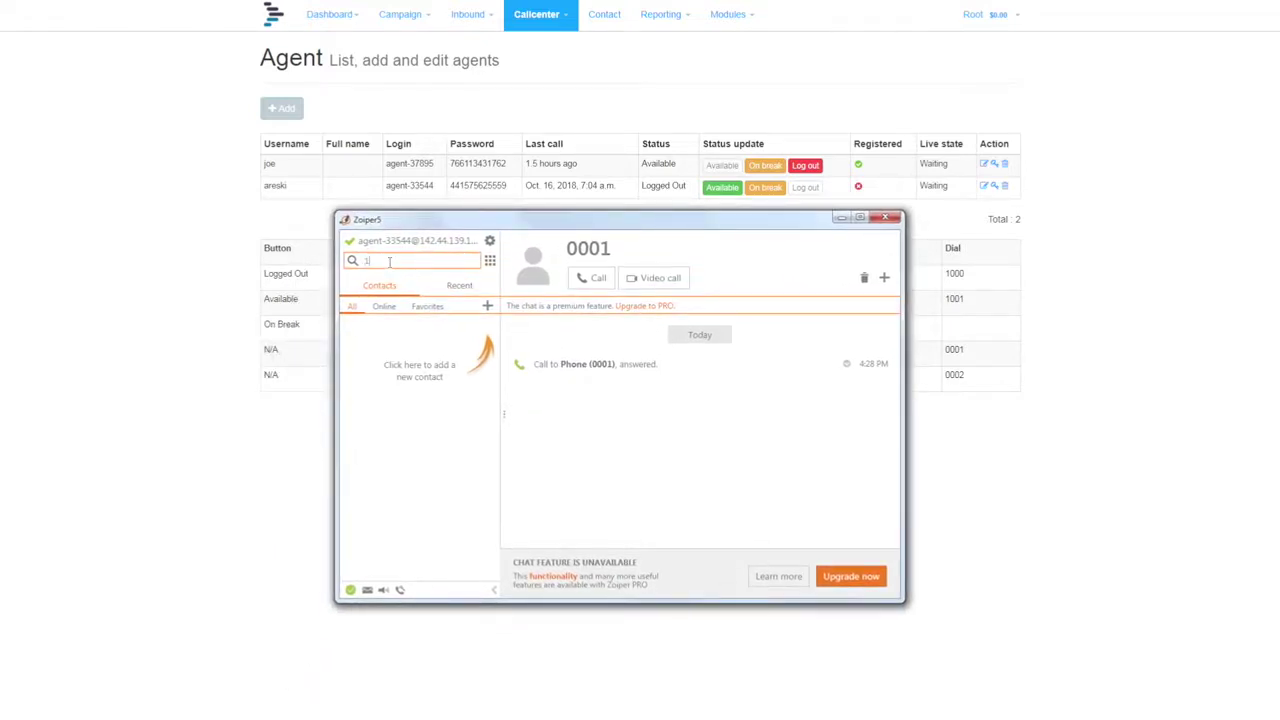
pyautogui.write('001')
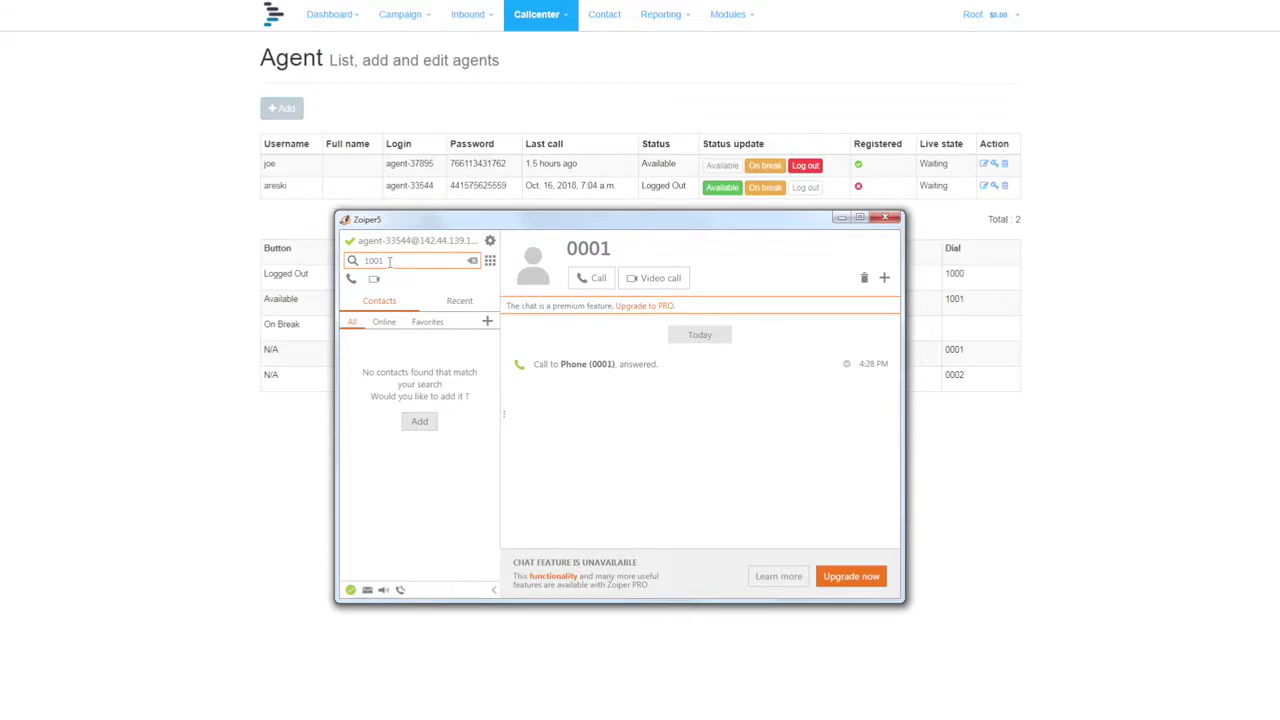
pyautogui.press('Return')
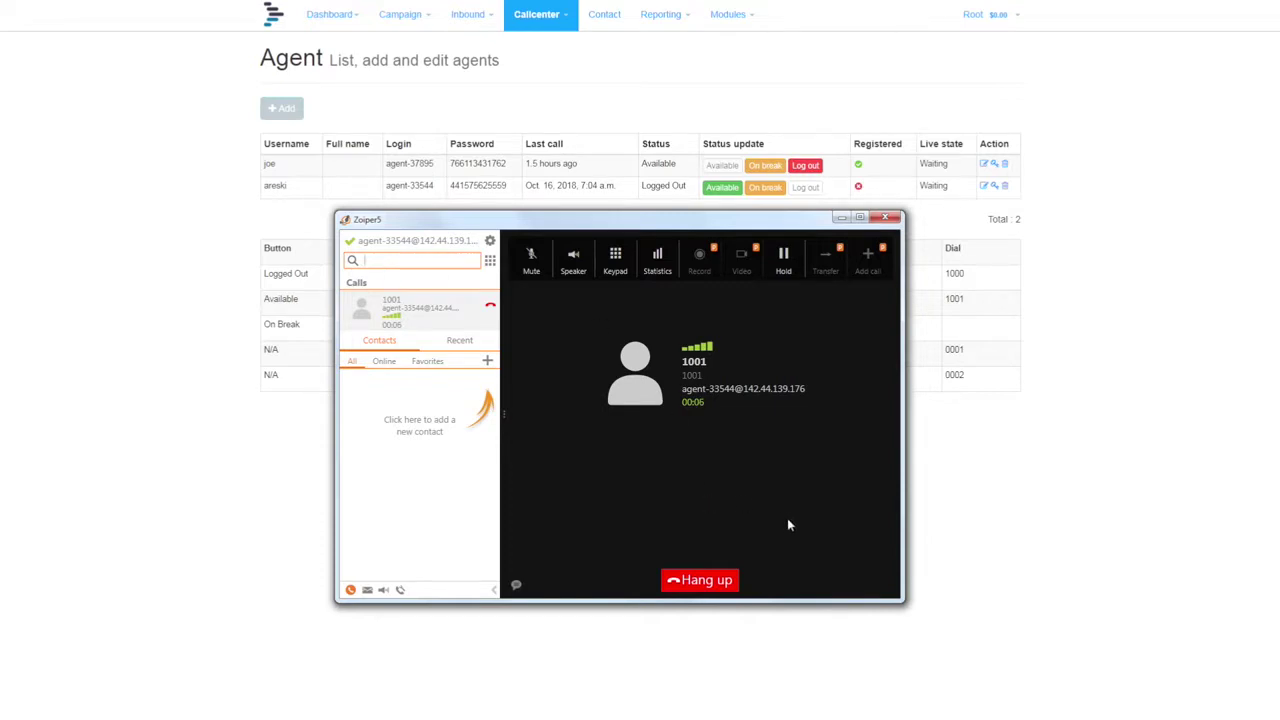
# Hang up the call to 1001 and switch back to the DialerAI Agent page
pyautogui.click(701, 581)
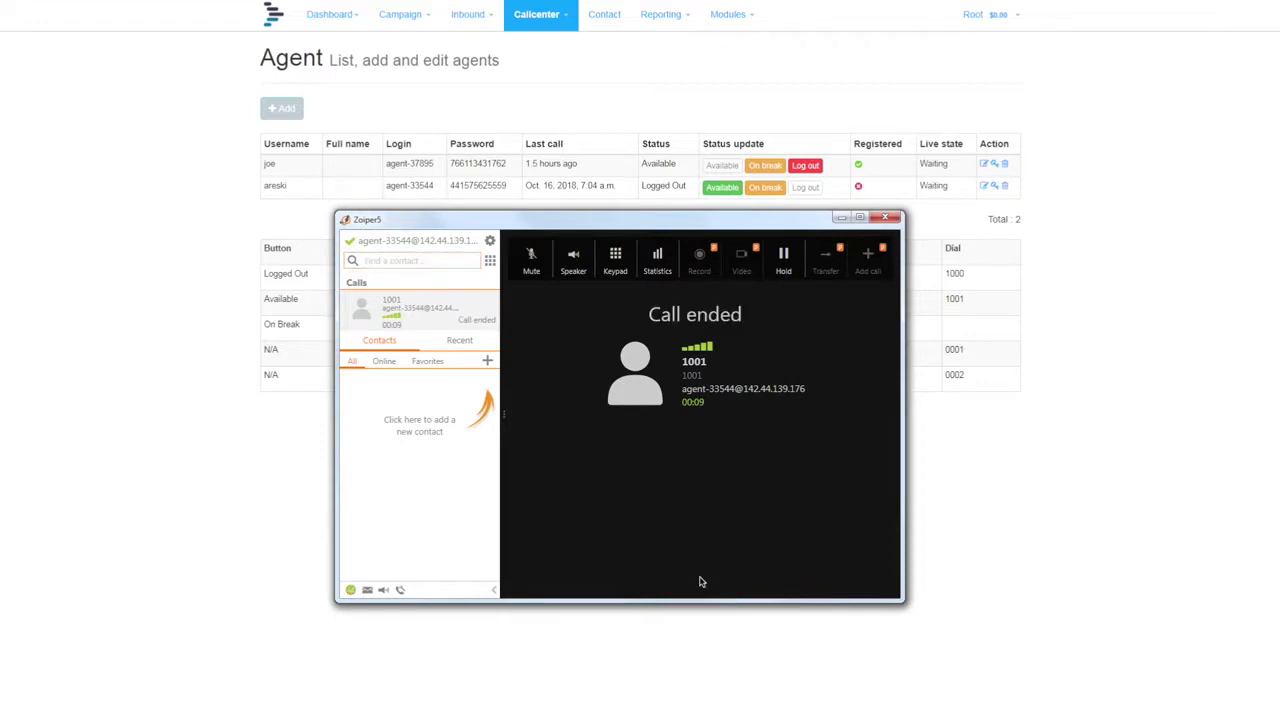
pyautogui.moveTo(753, 226); pyautogui.dragTo(860, 263)
pyautogui.click(829, 117)
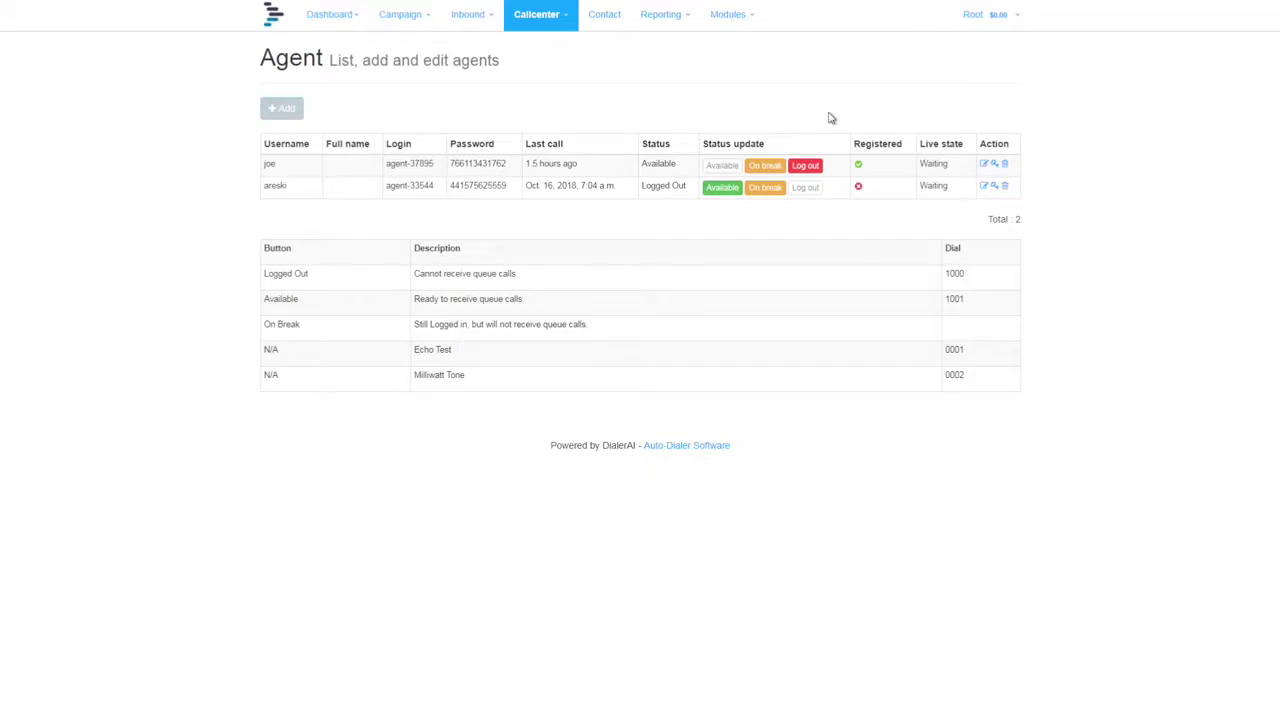